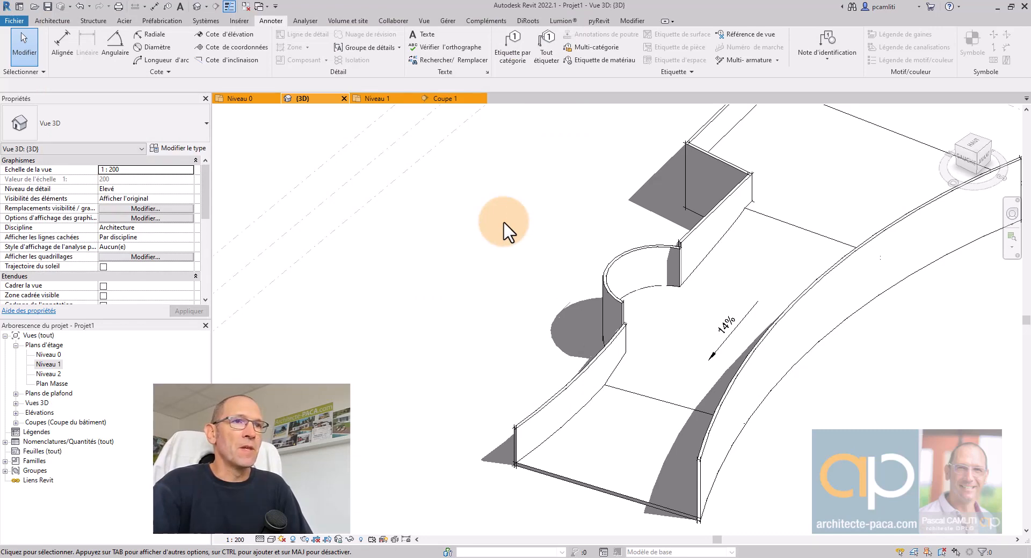
Step: Delete the sloped concrete ramp slab between the lower and upper floor slabs in the 3D view
shift+middle_drag(504, 223, 523, 253)
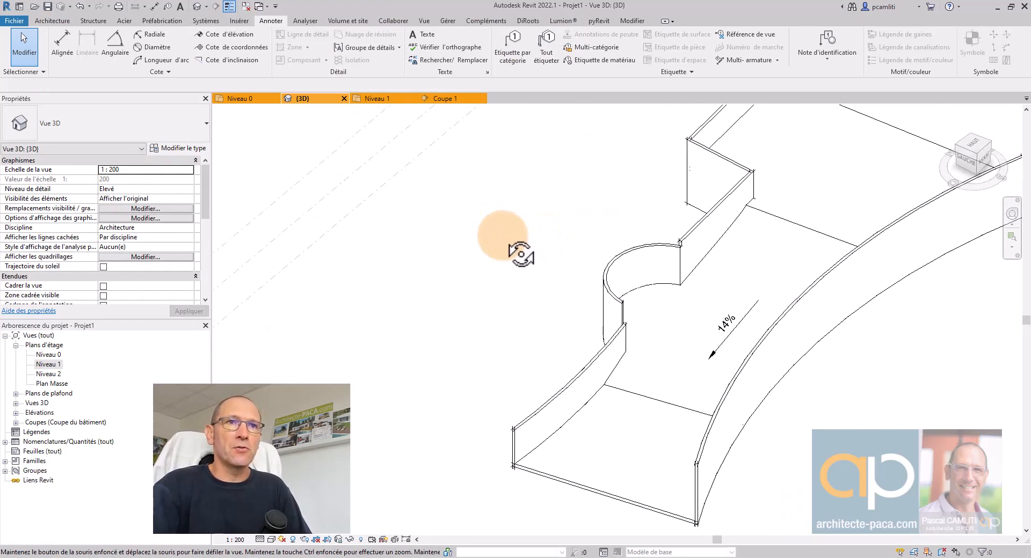
click(773, 216)
shift+middle_drag(762, 245, 575, 276)
click(560, 260)
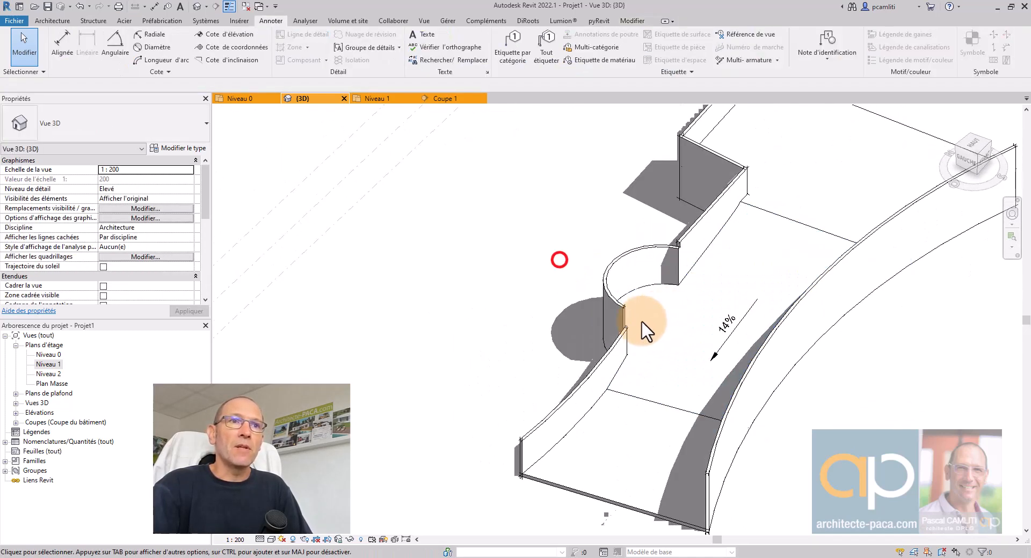
scroll(717, 285, down, 2)
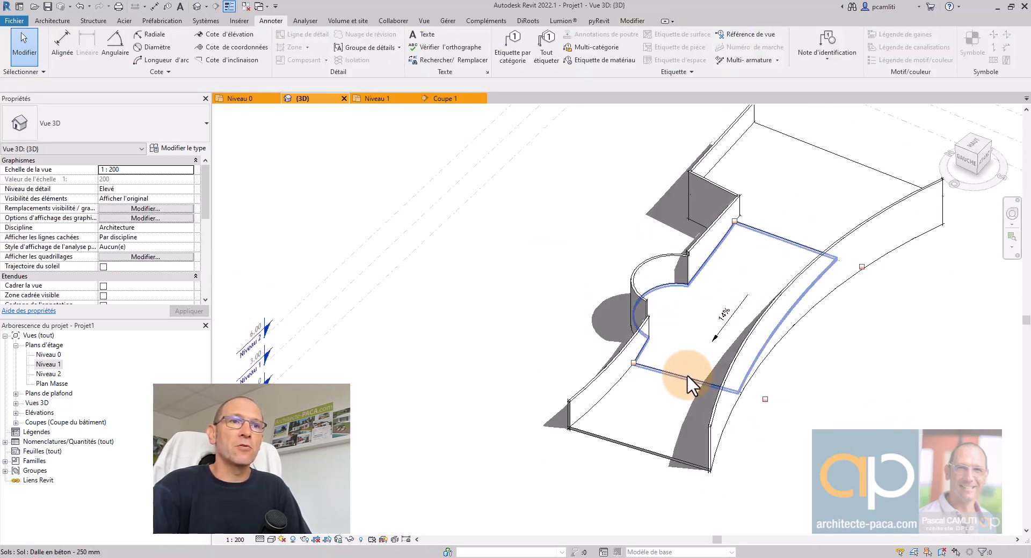
click(687, 375)
key(Delete)
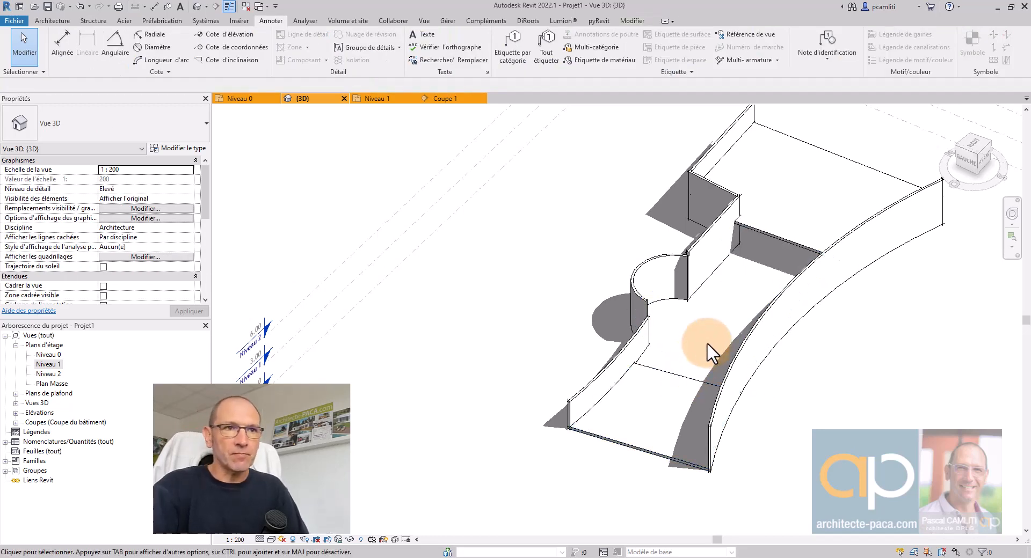
shift+middle_drag(707, 341, 747, 346)
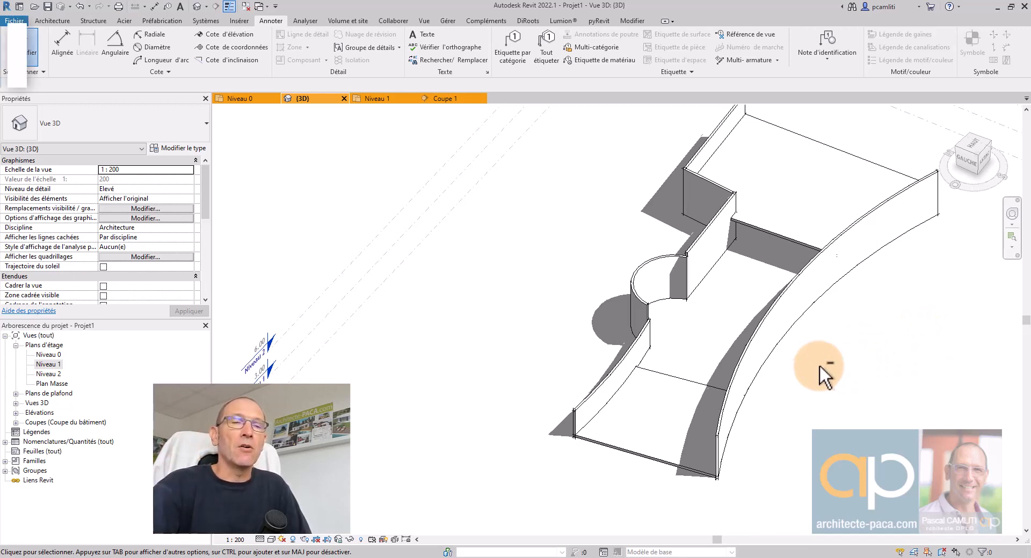
shift+middle_drag(810, 368, 695, 359)
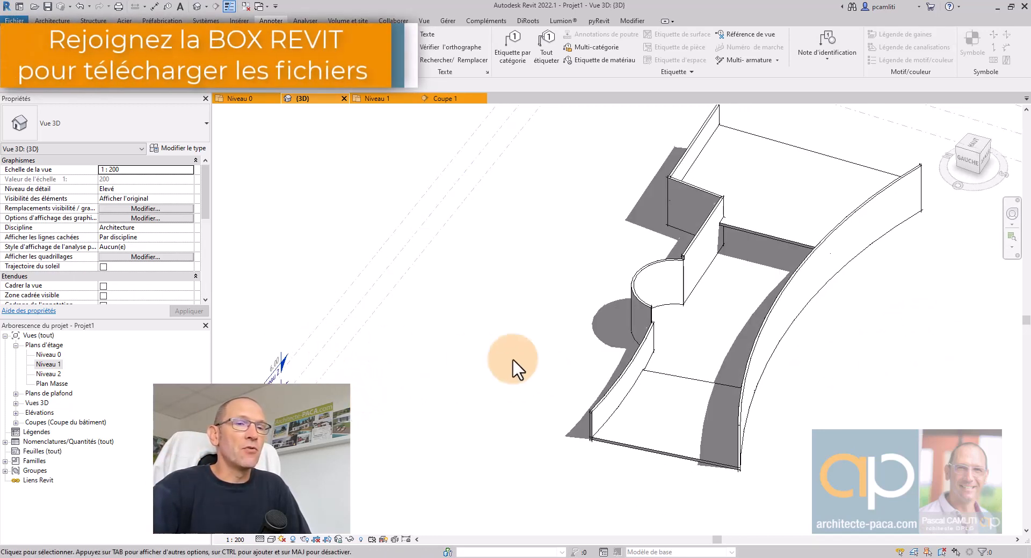
shift+middle_drag(516, 368, 554, 365)
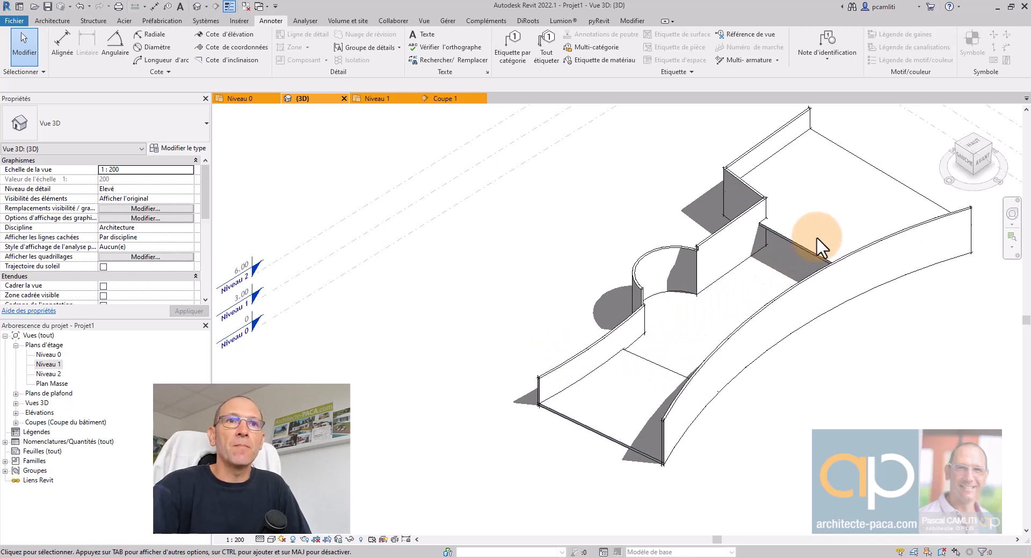
Step: Start a new floor on Niveau 0 from the 3D top view, with a level offset of 0.25
click(975, 145)
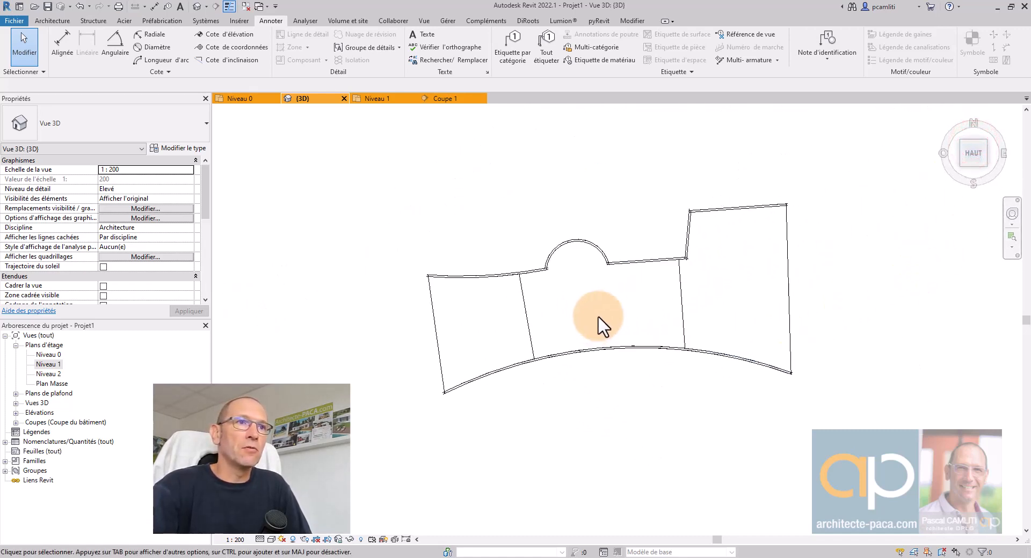
click(47, 21)
click(250, 41)
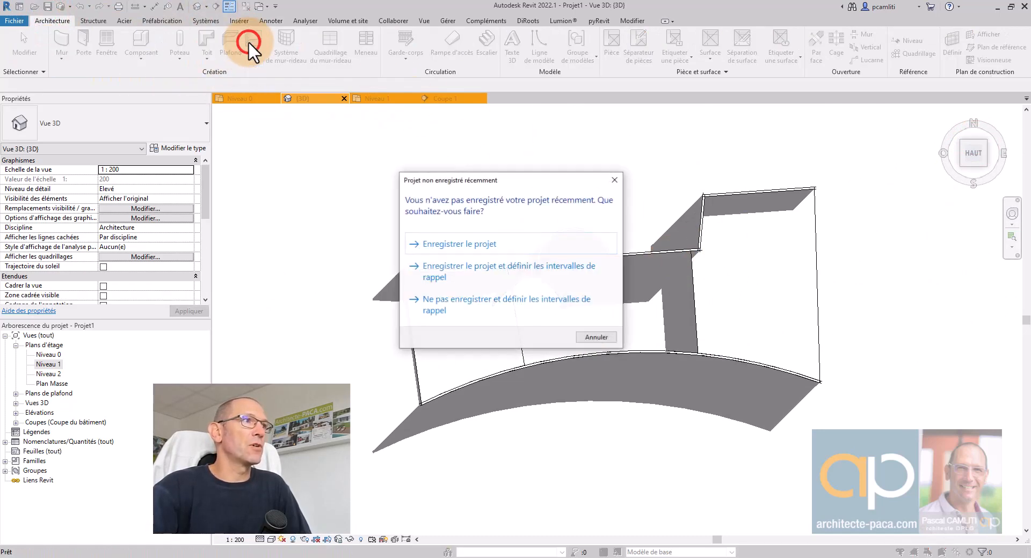
click(614, 180)
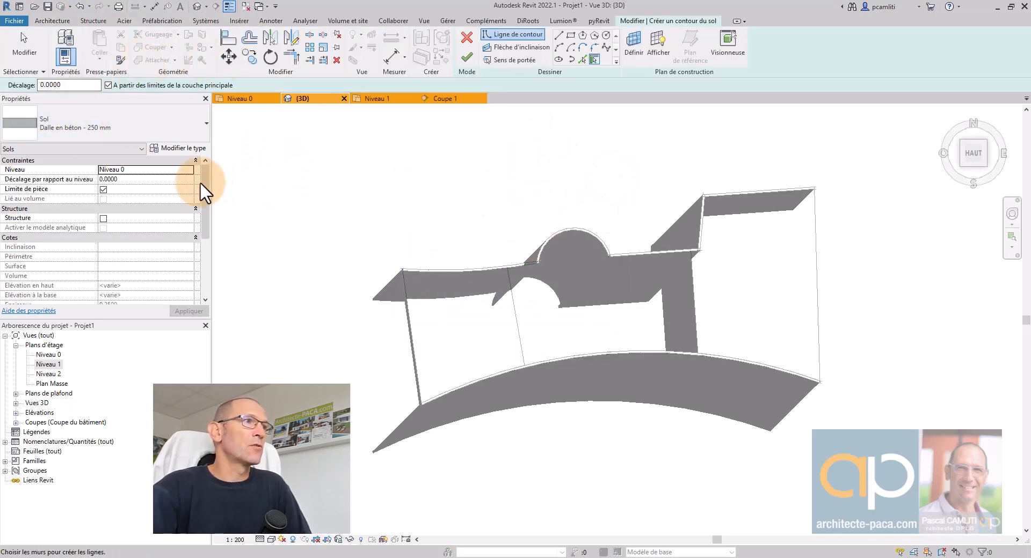
click(155, 179)
text(.25)
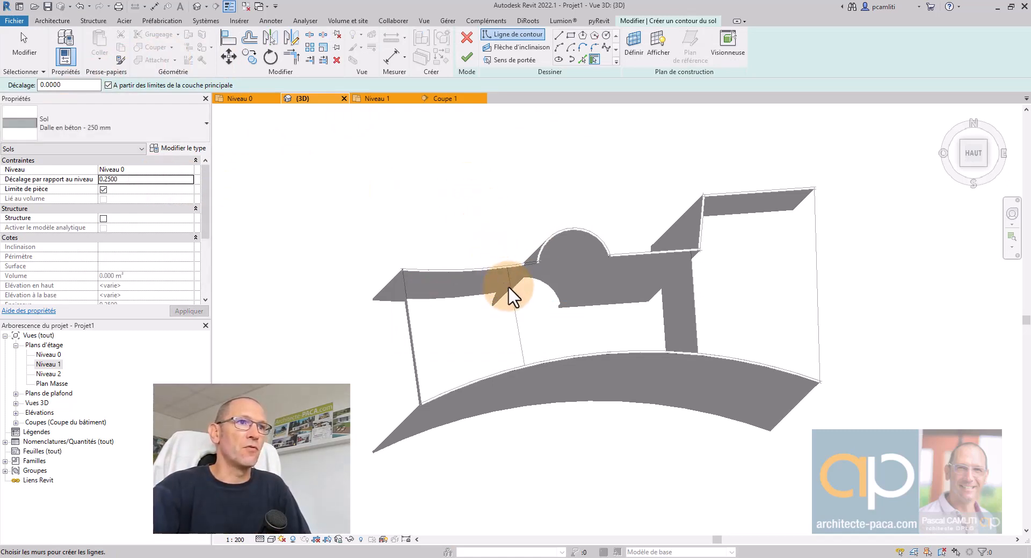
Step: Pick the adjoining slab edges and the inner wall faces, including the semicircular and long curved walls, as floor boundary lines
click(582, 59)
click(515, 319)
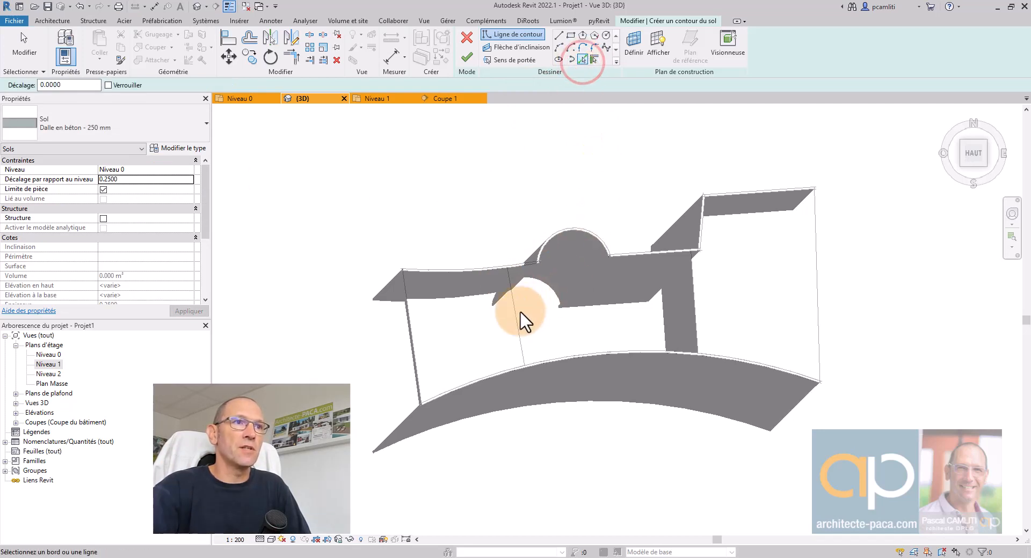
scroll(526, 290, up, 3)
click(531, 266)
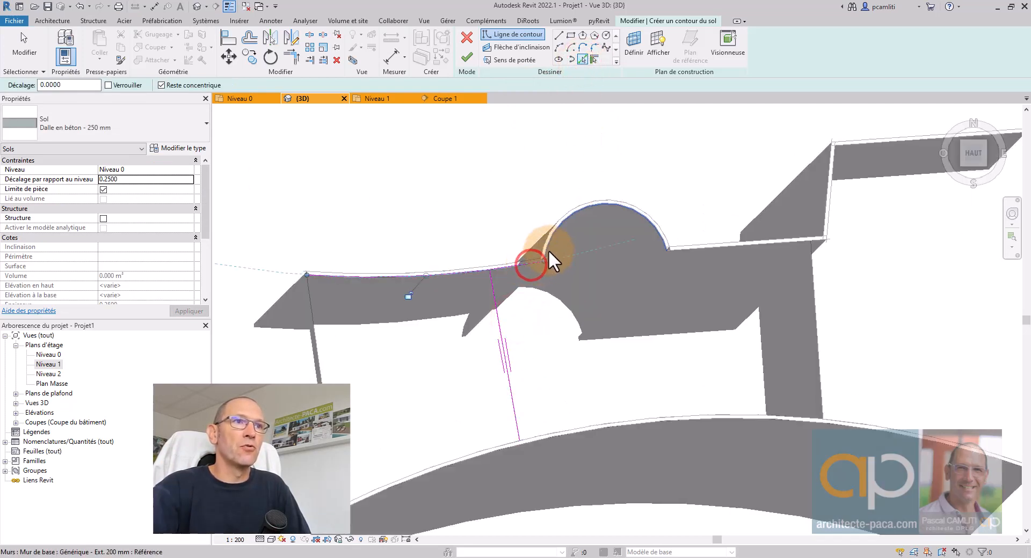
click(547, 250)
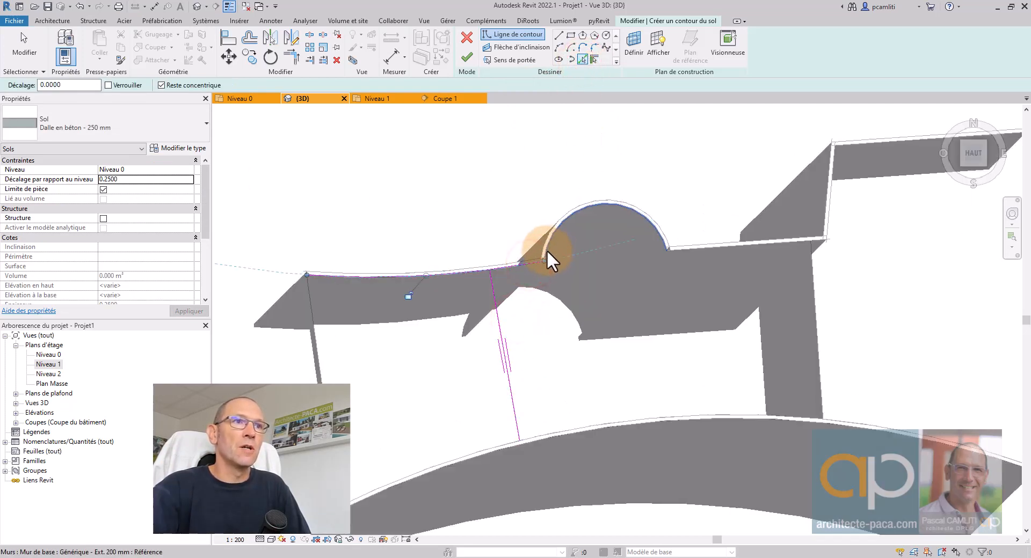
click(698, 249)
click(813, 279)
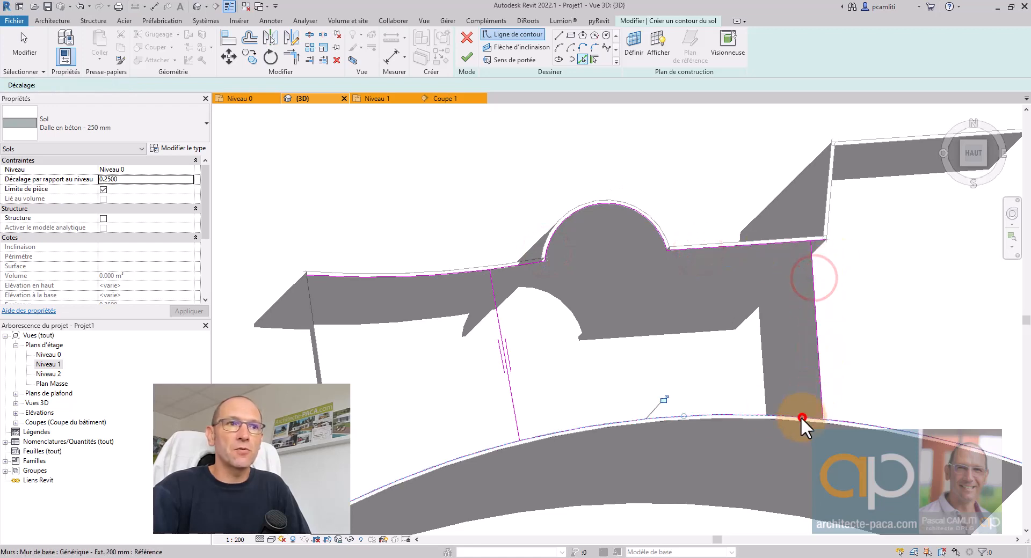
click(801, 416)
mouse_move(801, 417)
middle_down()
mouse_move(688, 403)
mouse_move(693, 369)
middle_up()
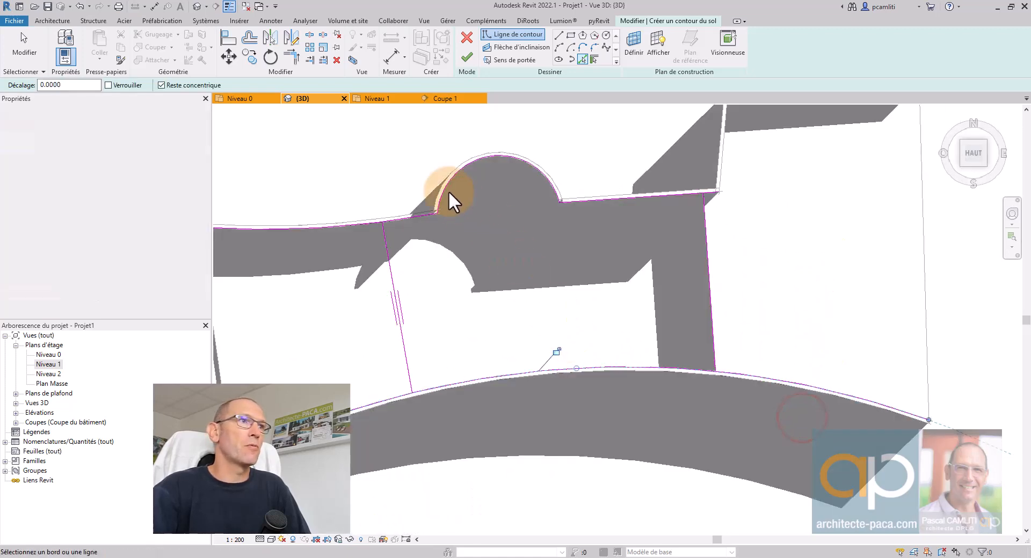
Step: Trim the floor boundary lines to corners into a closed contour and finish the floor
click(291, 56)
click(400, 217)
click(385, 237)
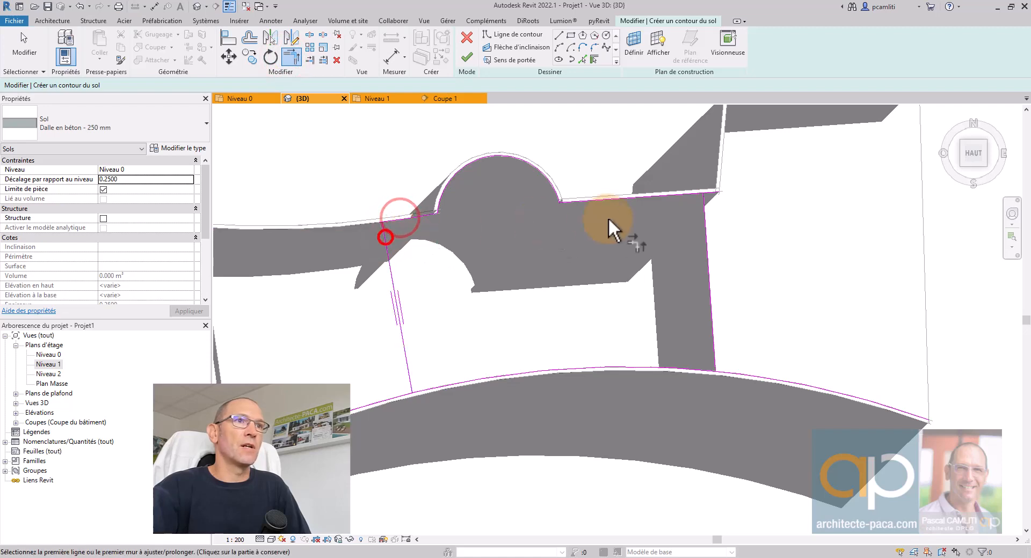
click(707, 206)
click(693, 194)
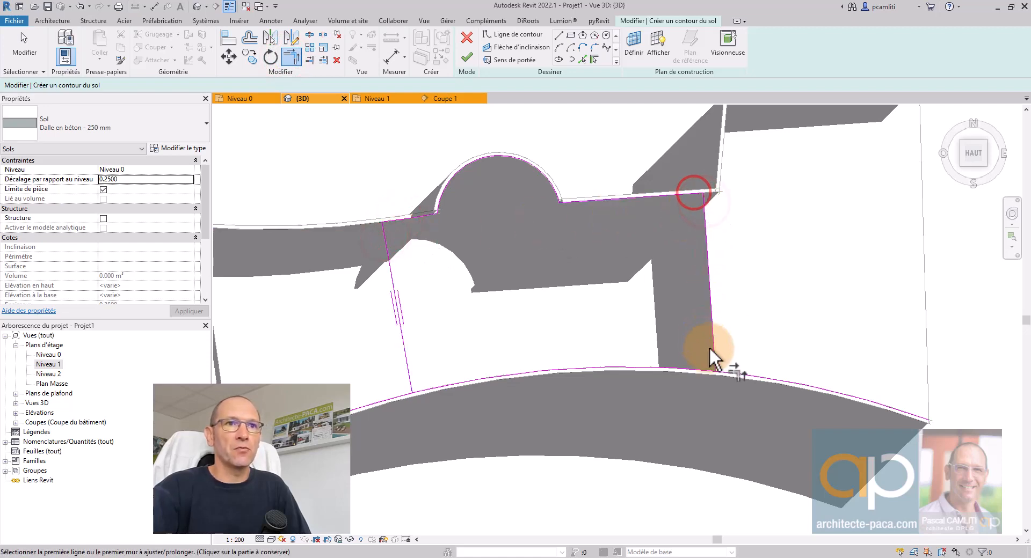
click(701, 366)
click(407, 384)
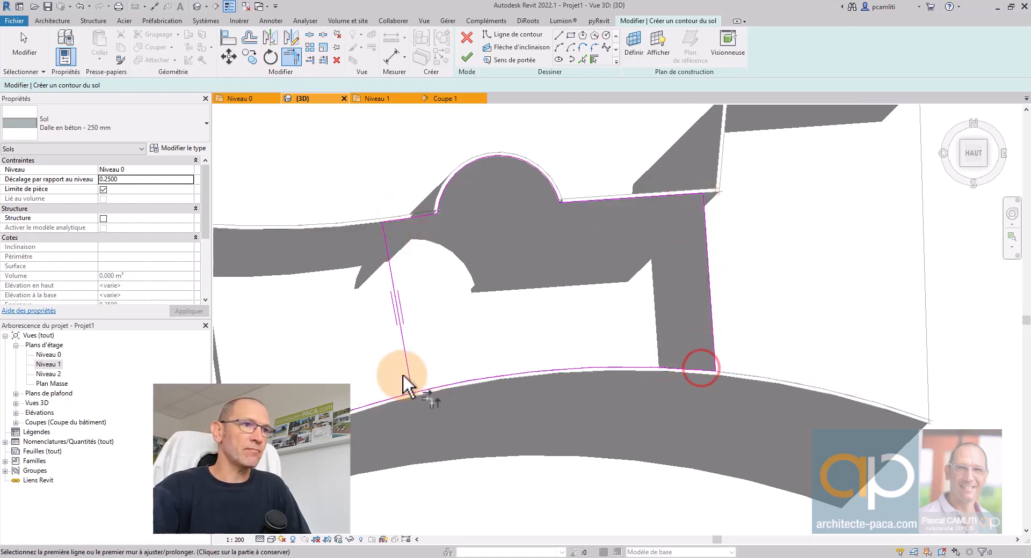
click(425, 388)
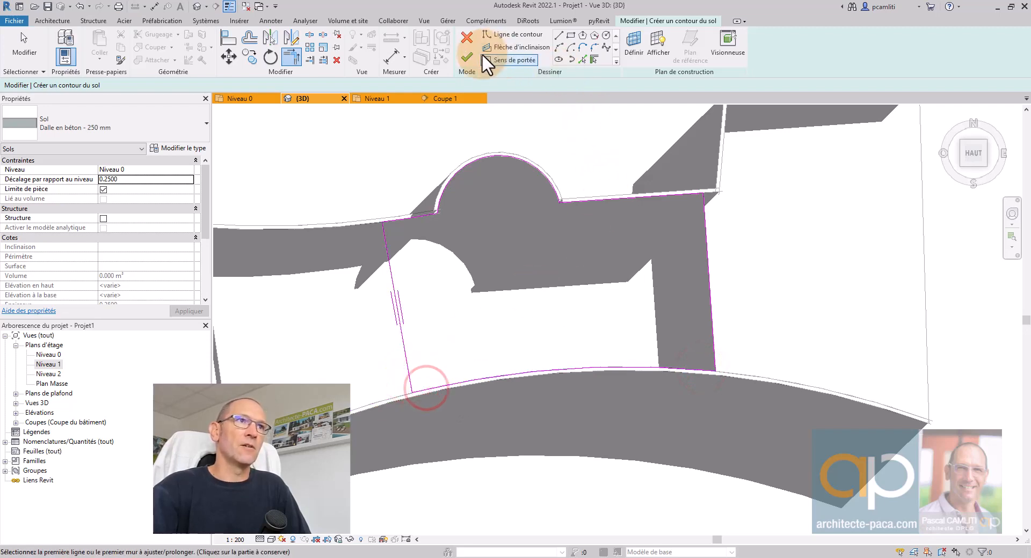
click(467, 57)
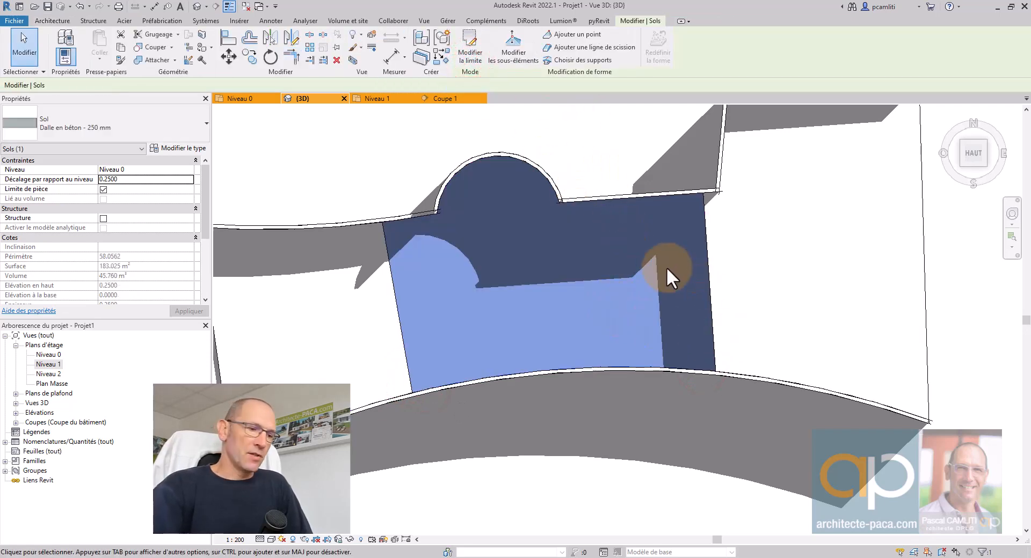
Step: Modify the new slab's sub-elements, raising its edge beside the upper floor to an elevation of 2.75
shift+middle_drag(674, 276, 691, 294)
middle_drag(691, 295, 745, 393)
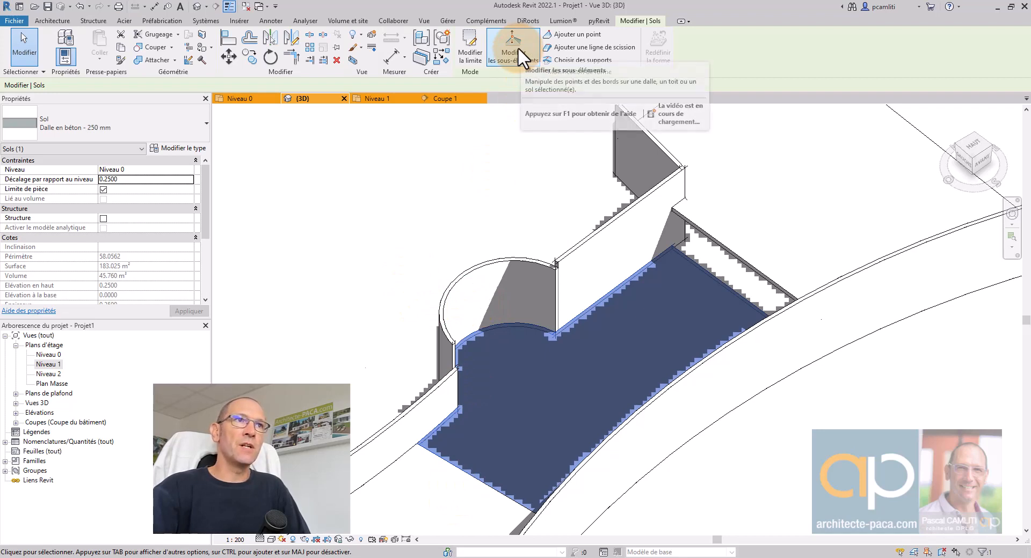
click(482, 188)
click(710, 273)
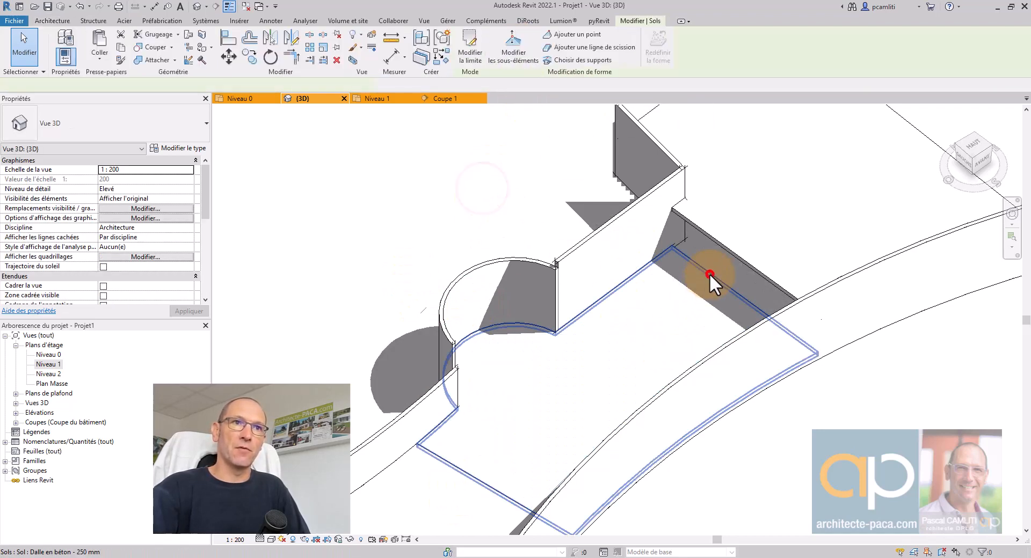
click(513, 41)
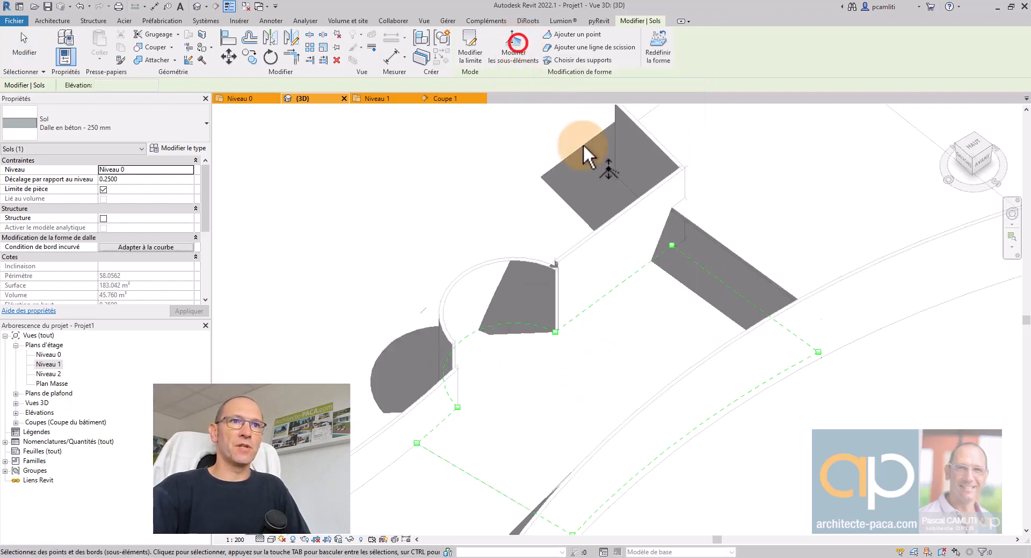
click(724, 283)
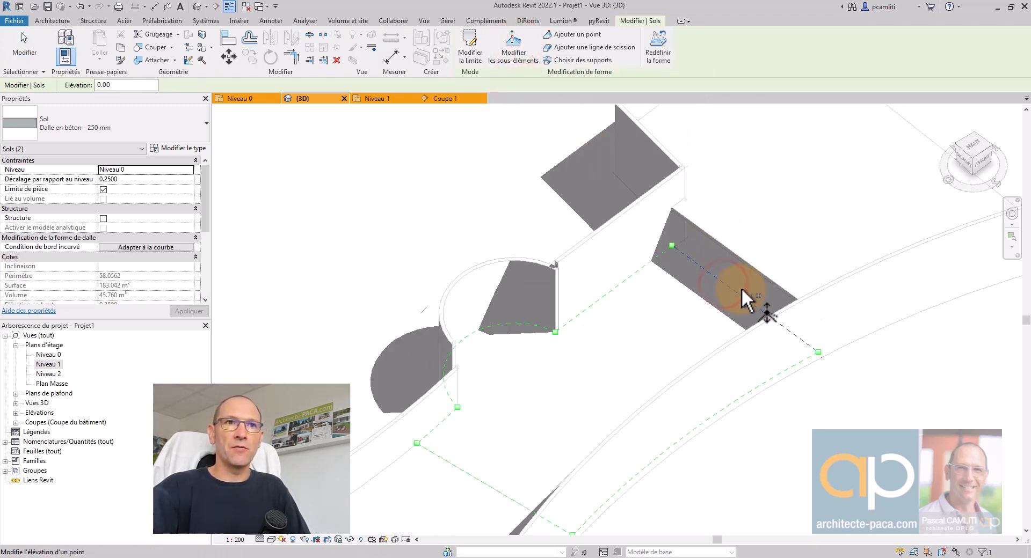
drag(746, 289, 749, 263)
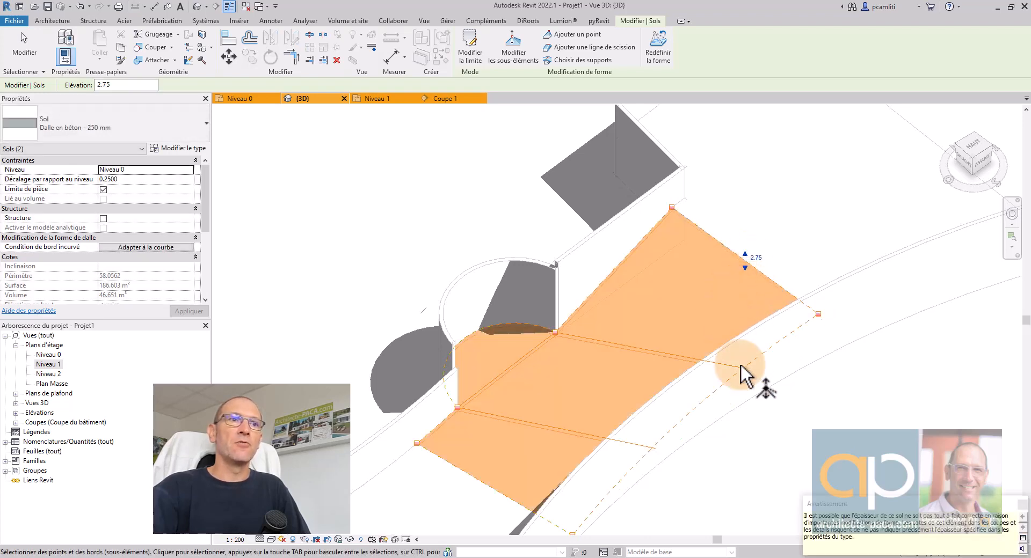
click(832, 431)
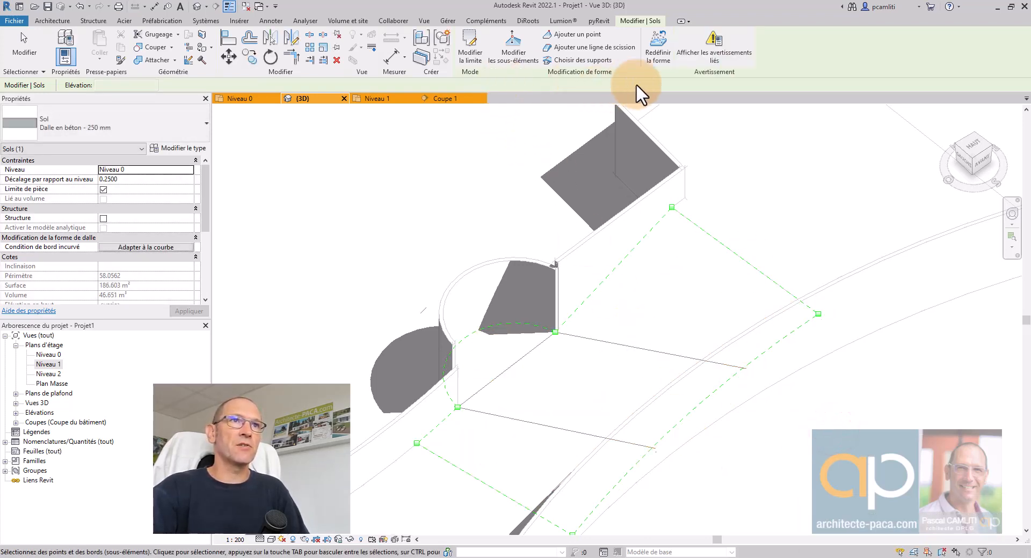
key(Escape)
key(Escape)
Step: Examine the deformed slab's profile in the Coupe 1 section view
shift+middle_drag(568, 308, 527, 322)
click(430, 100)
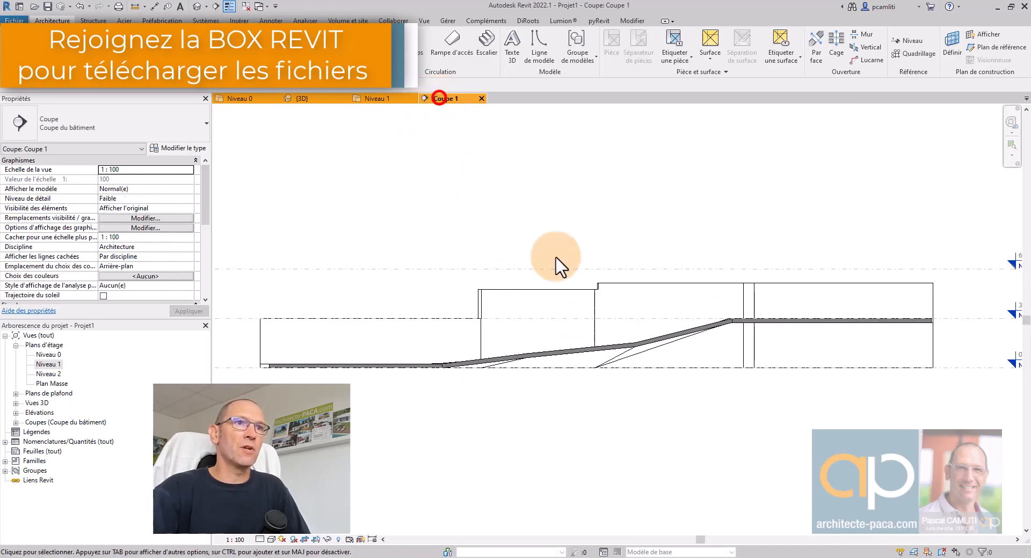
middle_drag(584, 364, 597, 375)
Step: Return to the 3D view and delete the deformed slab between the lower and upper floors
click(311, 98)
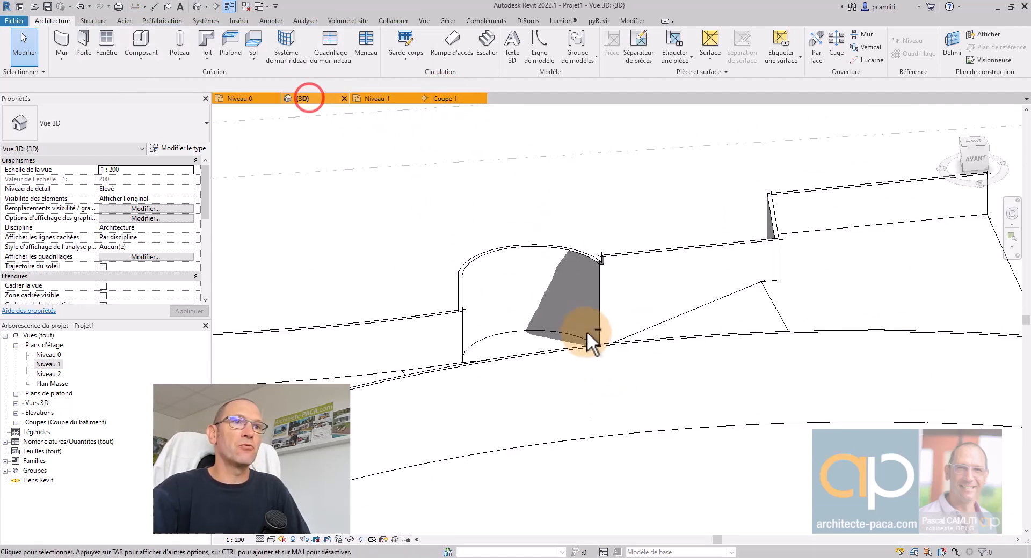
shift+middle_drag(587, 331, 730, 358)
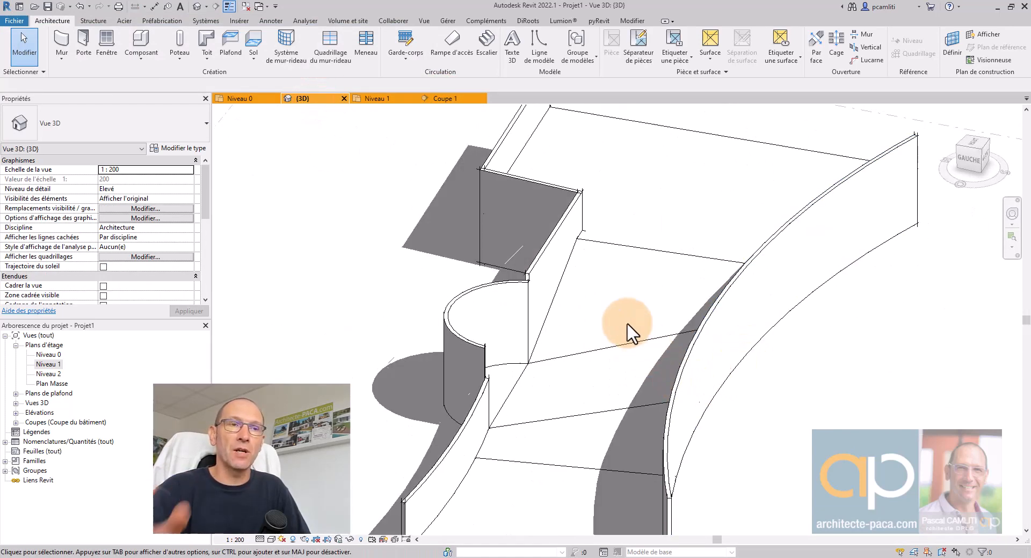
click(640, 343)
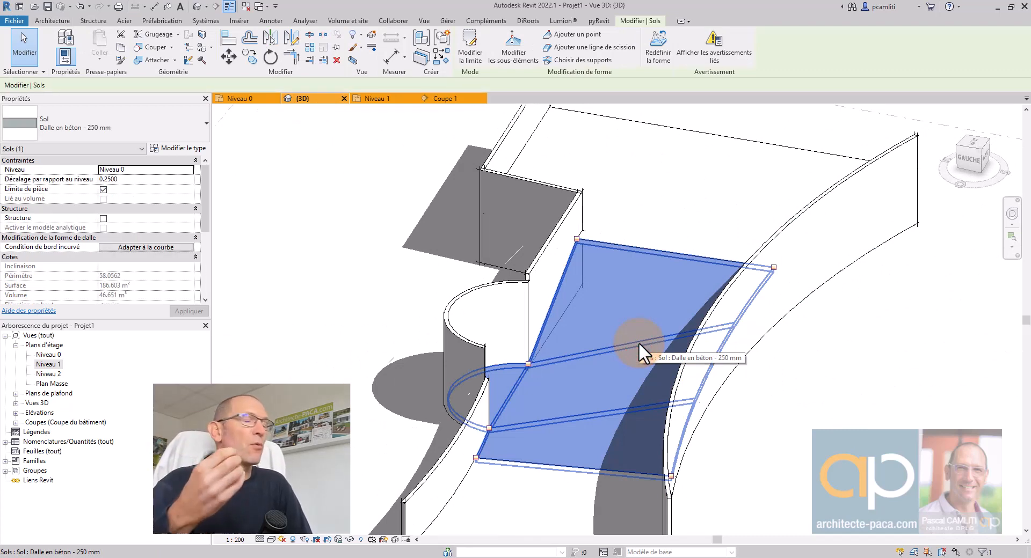
key(Escape)
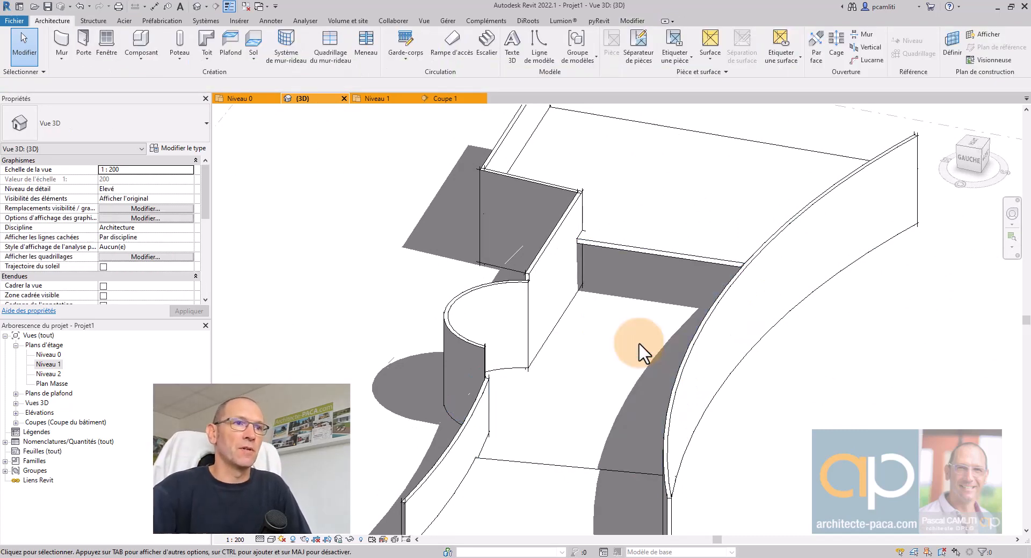
Step: Open the Niveau 1 plan and start a floor, picking the facing edges of the lower and upper slabs as boundary lines
double_click(49, 365)
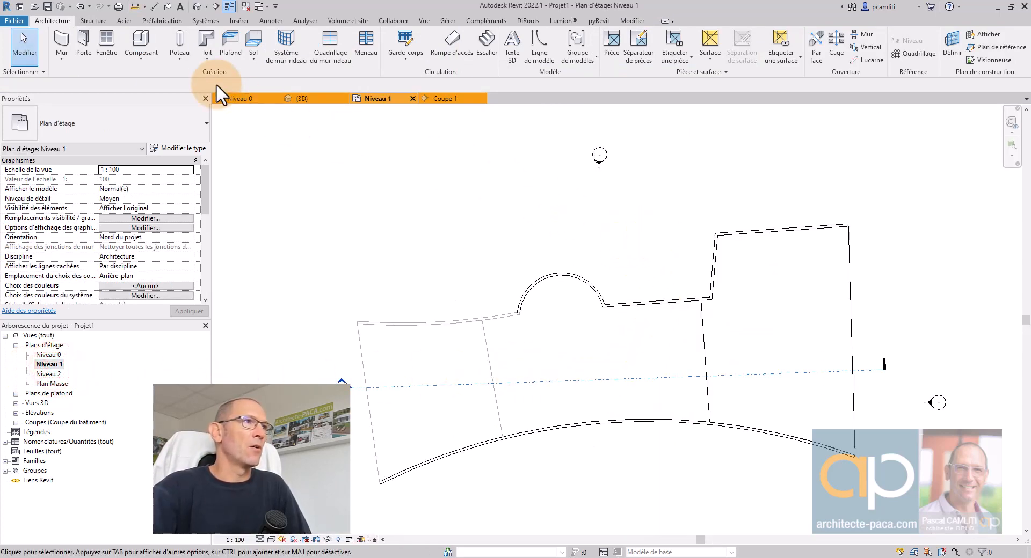
click(250, 46)
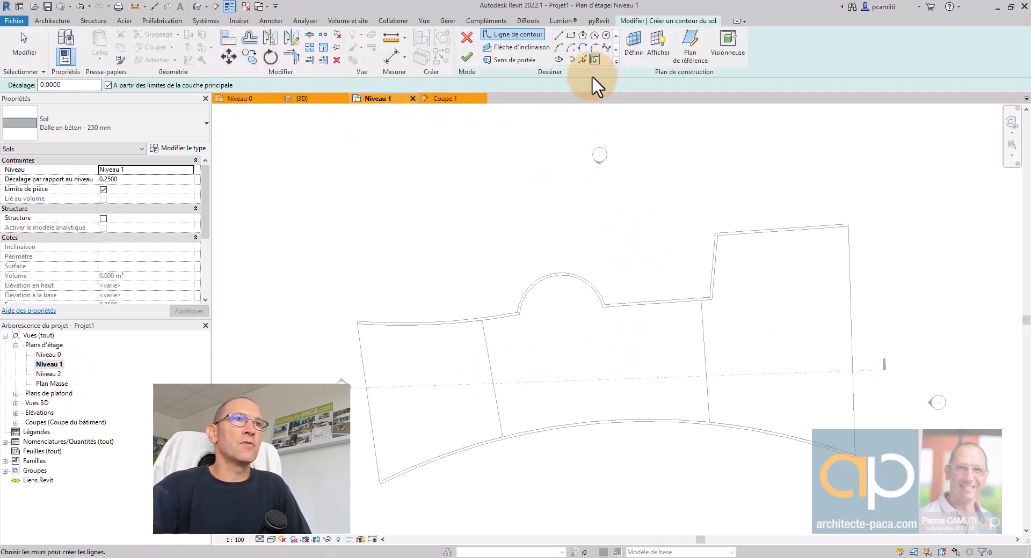
click(583, 59)
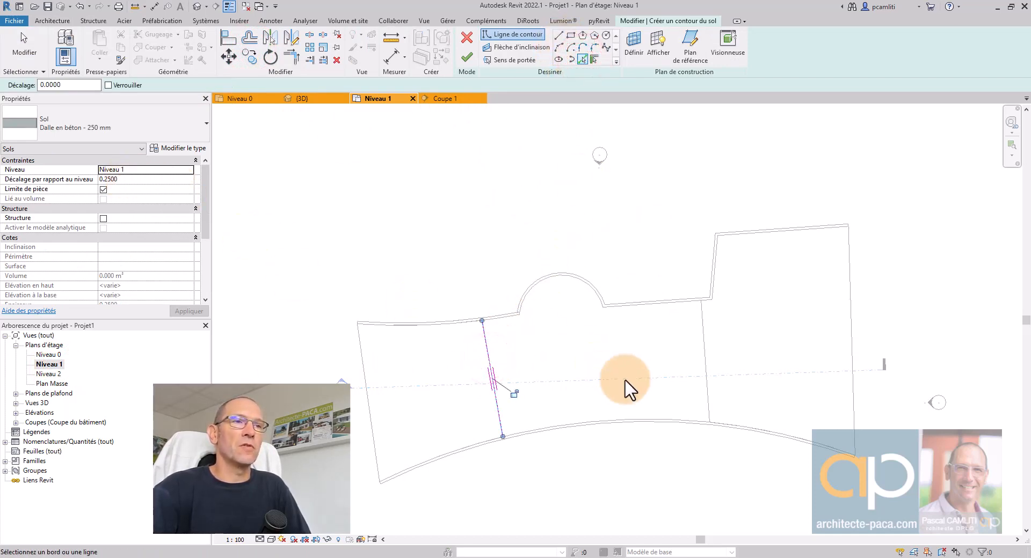
click(705, 346)
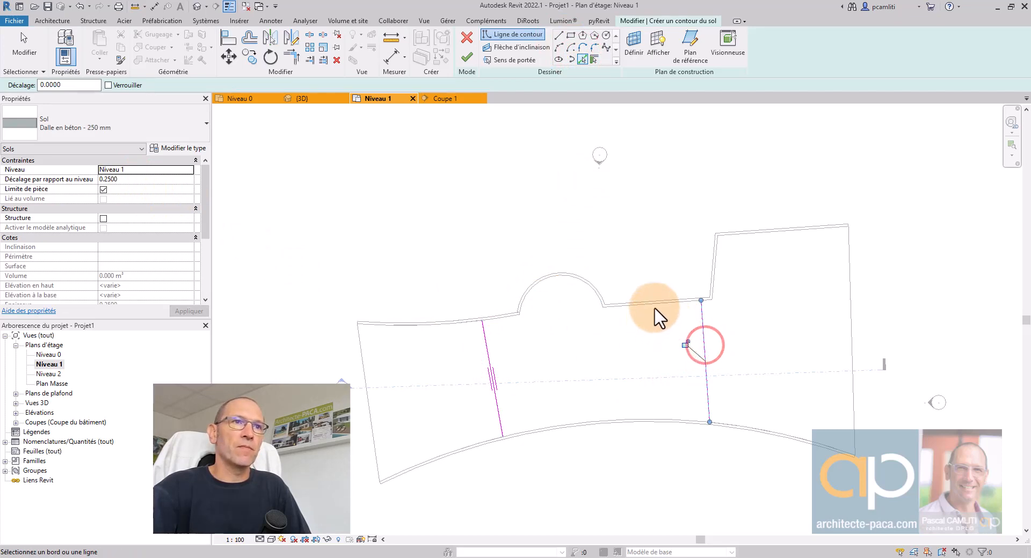
Step: Draw a boundary arc of about 10.1 m radius joining the edge lines' ends beside the semicircular wall, bulging outward past it
click(559, 48)
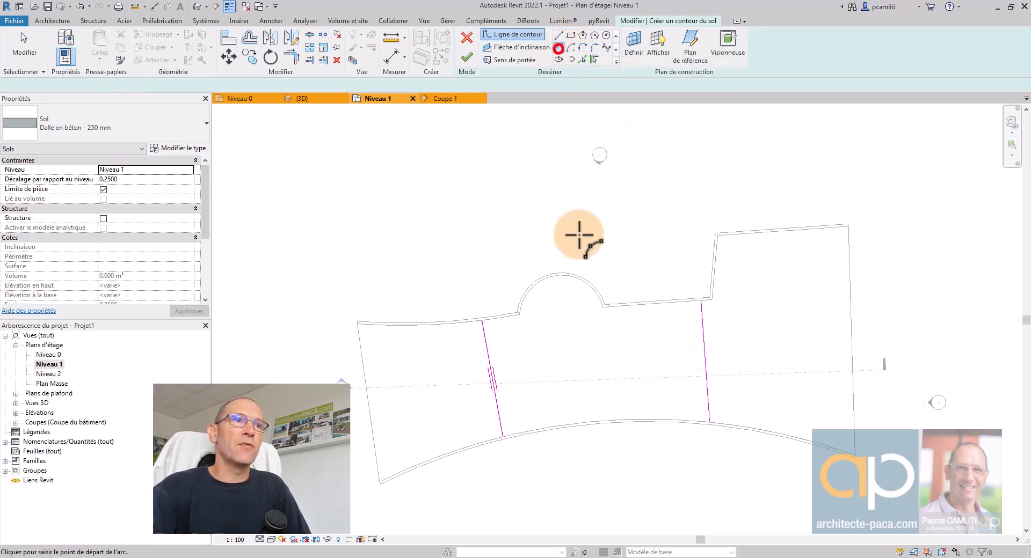
click(482, 321)
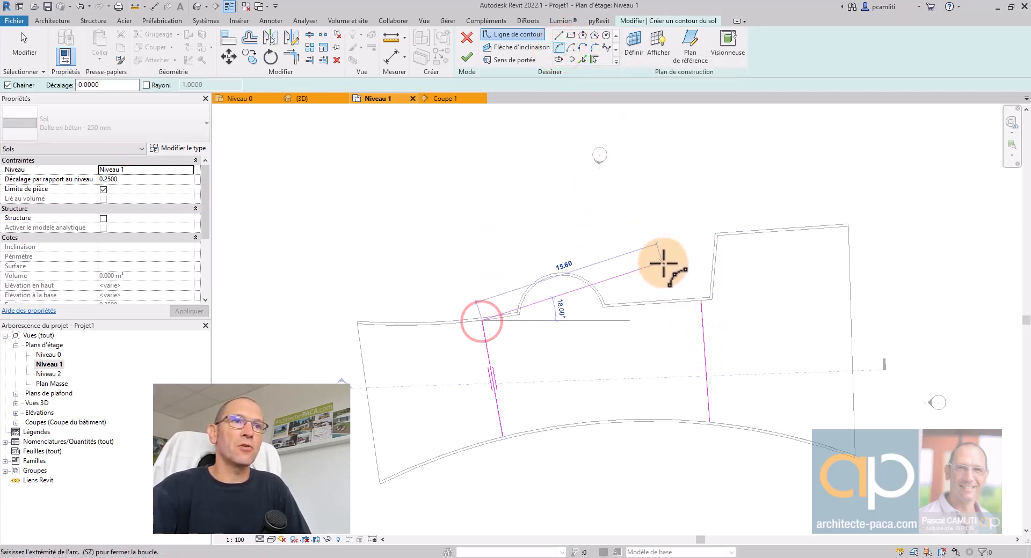
click(701, 300)
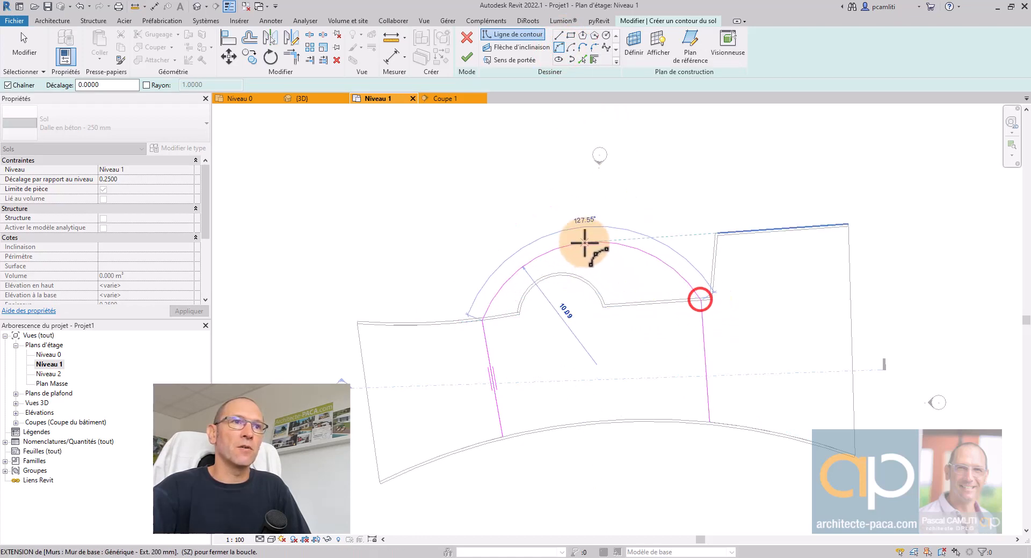
click(583, 240)
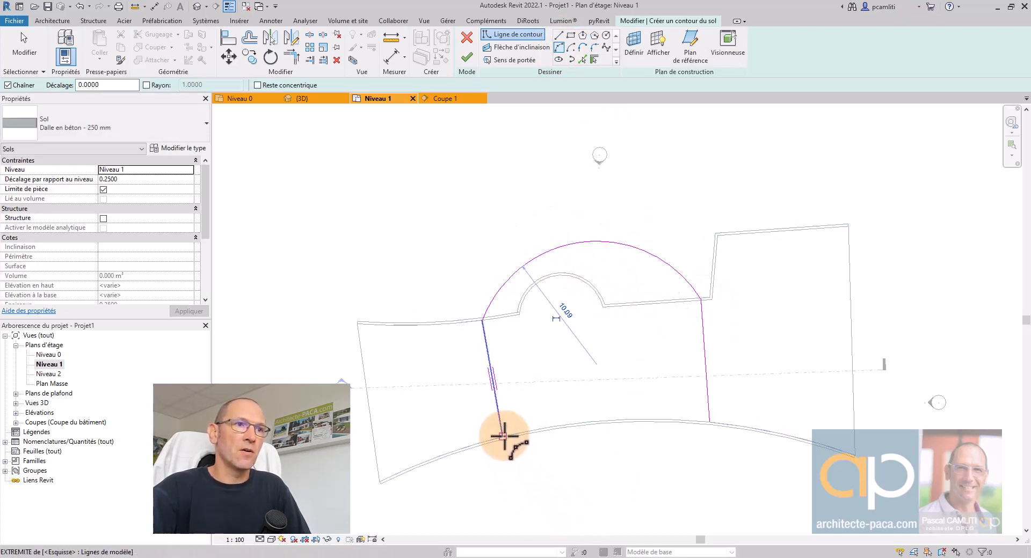
Step: Close the floor boundary with a second arc bulging beyond the long curved wall, and finish the floor without attaching the walls
click(503, 435)
click(709, 422)
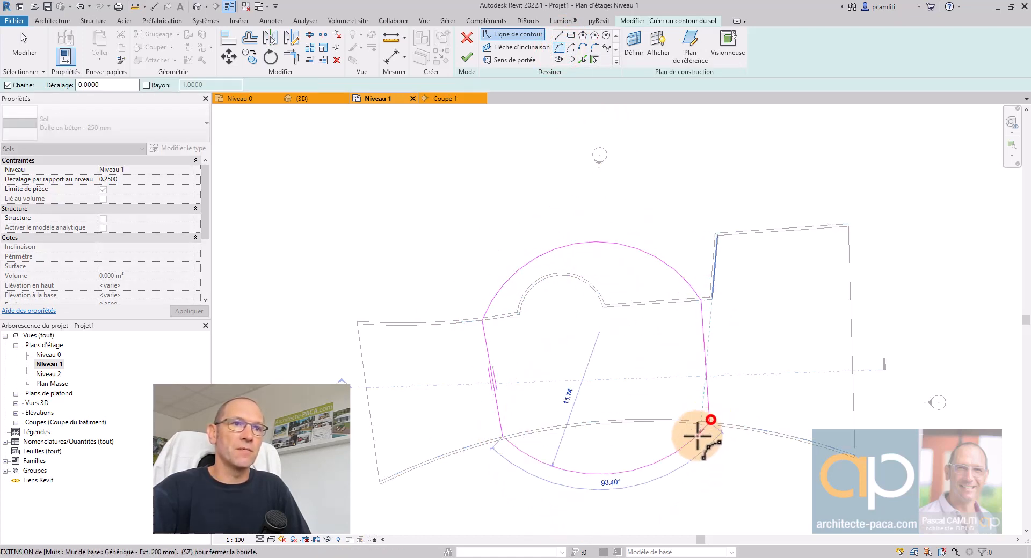
click(675, 453)
click(467, 56)
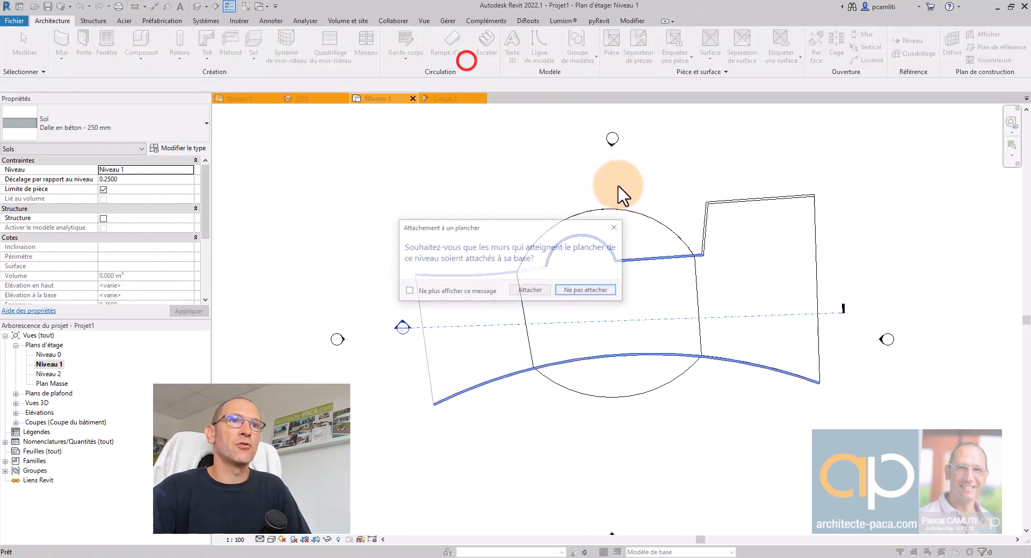
click(576, 291)
click(692, 256)
Step: Switch to the 3D view and change the new arc-edged slab's level to Niveau 0
middle_drag(707, 322, 722, 294)
key(3)
key(d)
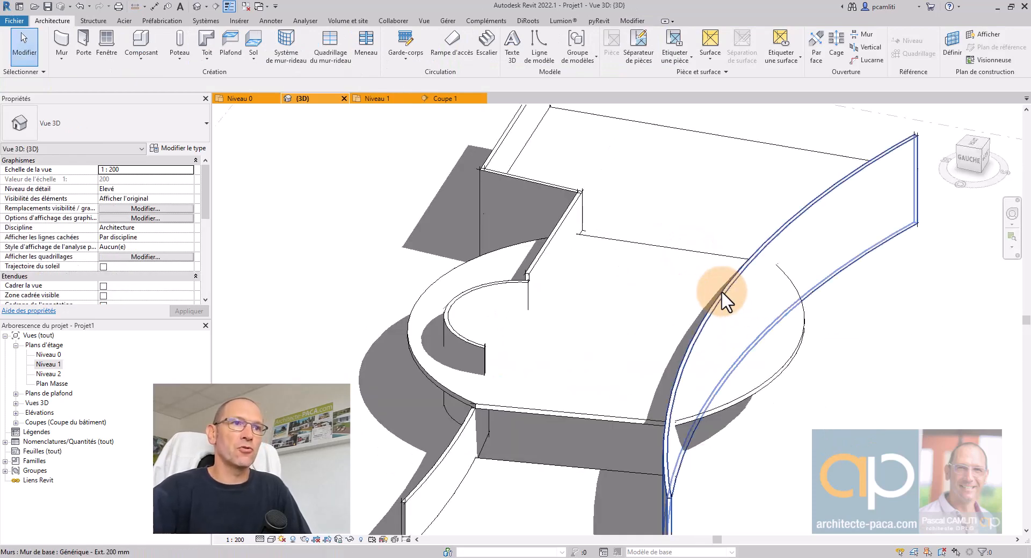
scroll(708, 340, up, 5)
click(511, 398)
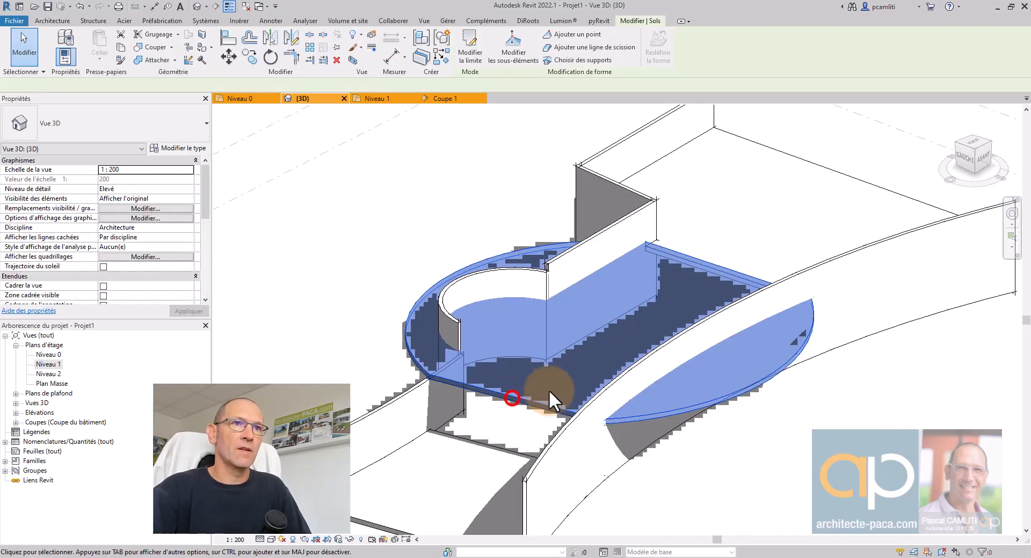
click(189, 170)
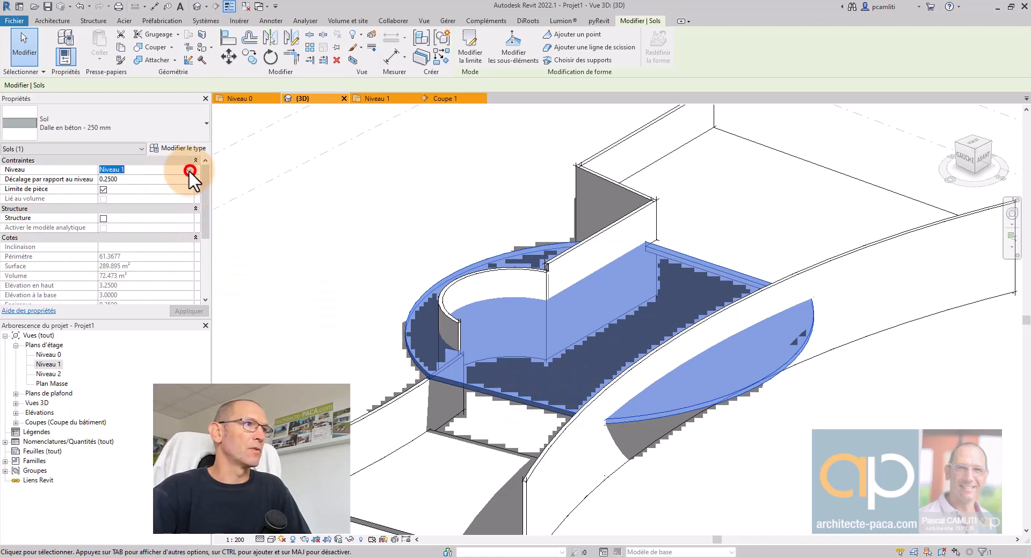
click(162, 179)
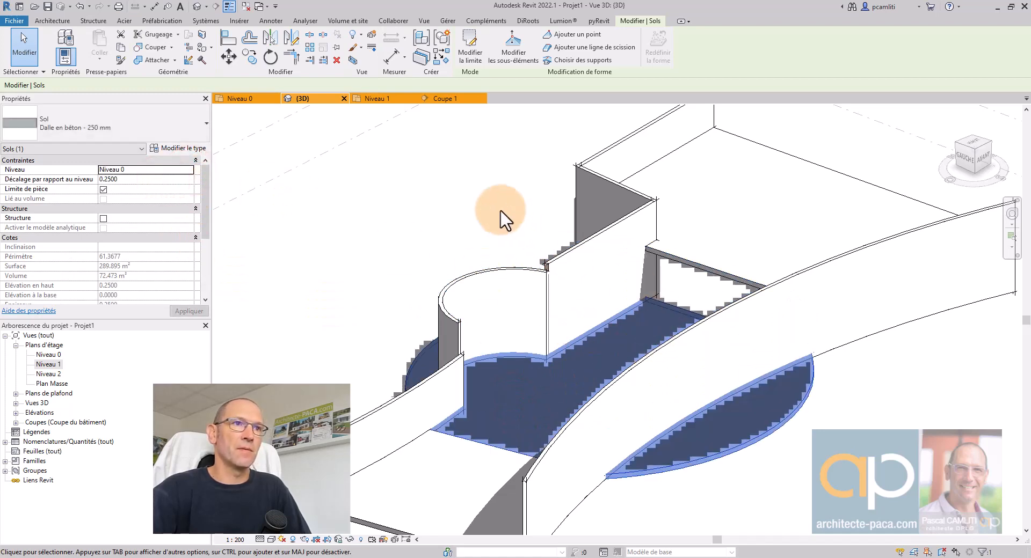
Step: Modify the slab's sub-elements, raising its straight edge beside the upper floor to an elevation of 2.75
click(500, 219)
shift+middle_drag(616, 265, 702, 294)
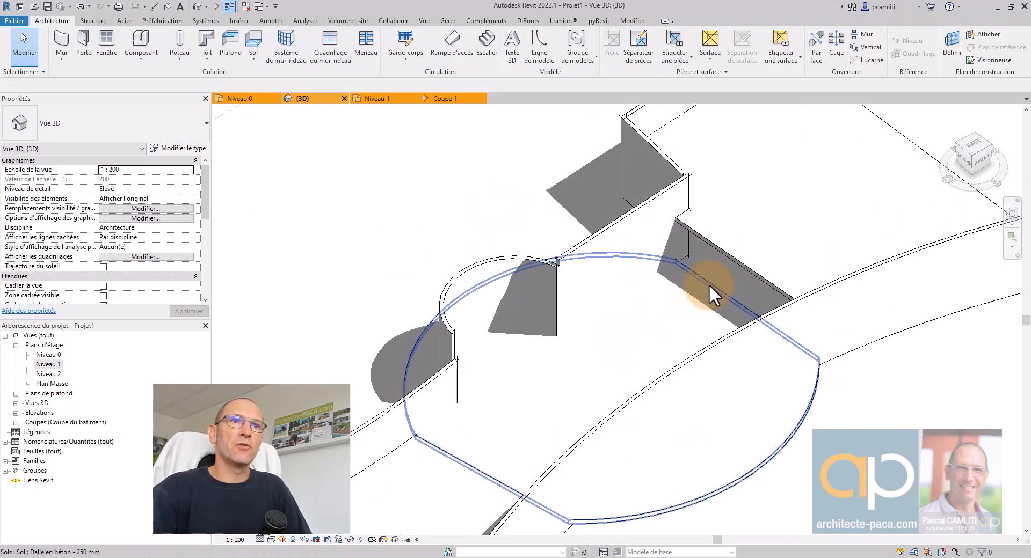
click(708, 285)
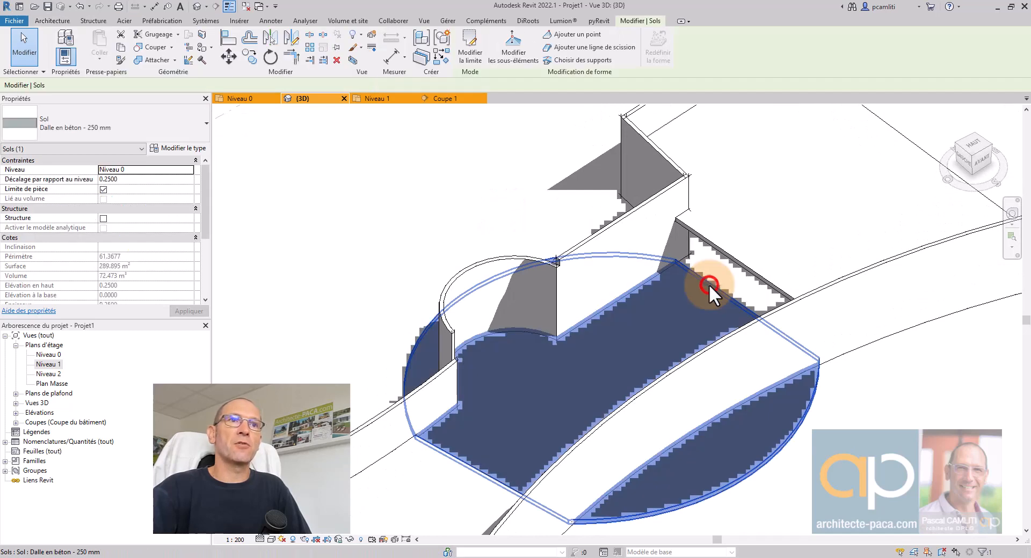
click(520, 49)
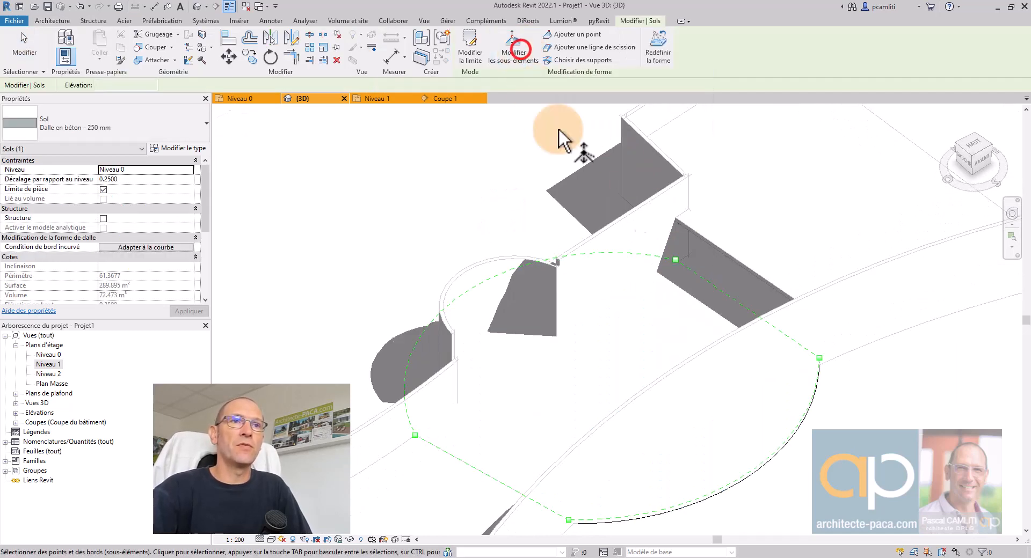
click(713, 285)
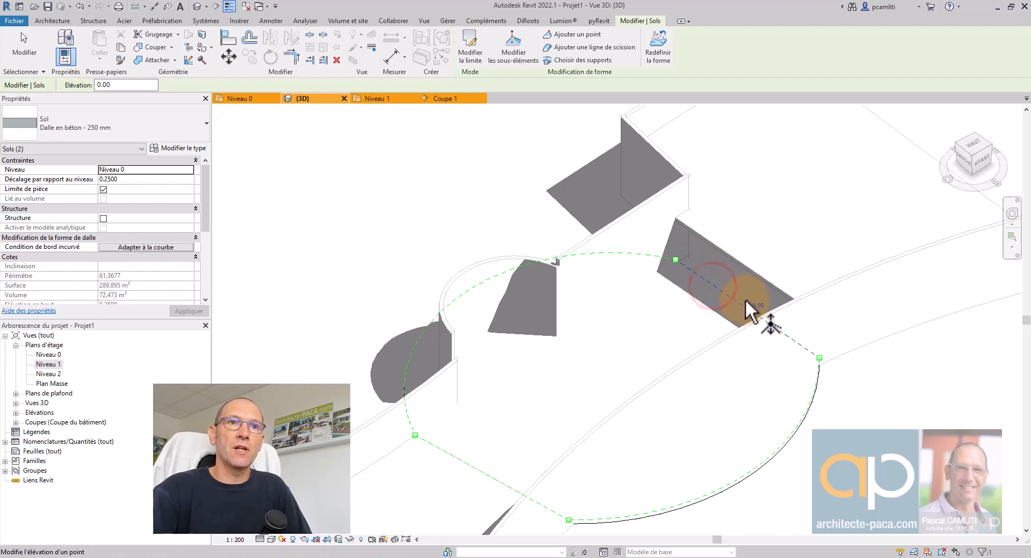
drag(745, 299, 754, 266)
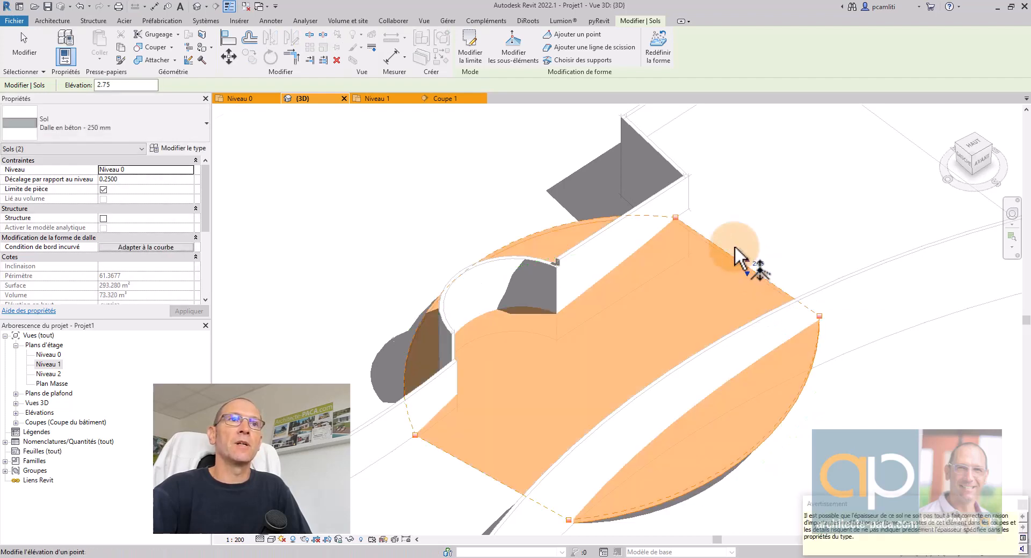
click(503, 123)
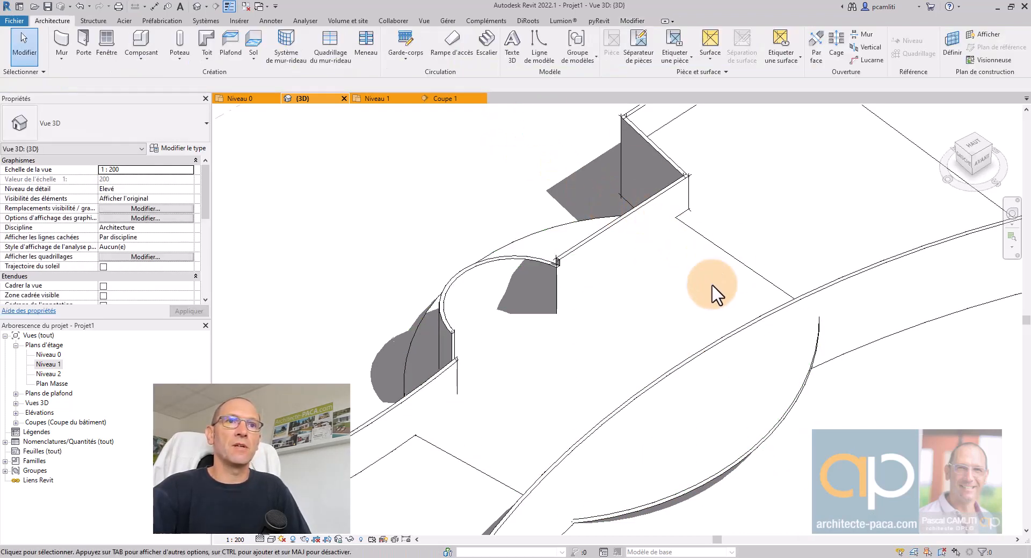
Step: Start a vertical opening in the sloped slab and pick the long curved wall's line as its first sketch line
shift+middle_drag(714, 293, 824, 398)
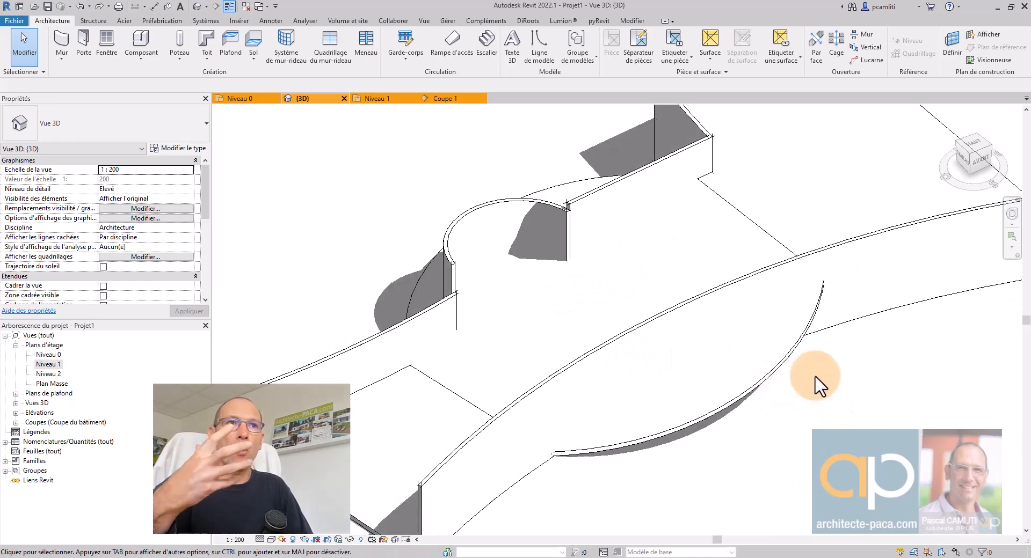
shift+middle_drag(815, 376, 660, 343)
scroll(719, 376, down, 3)
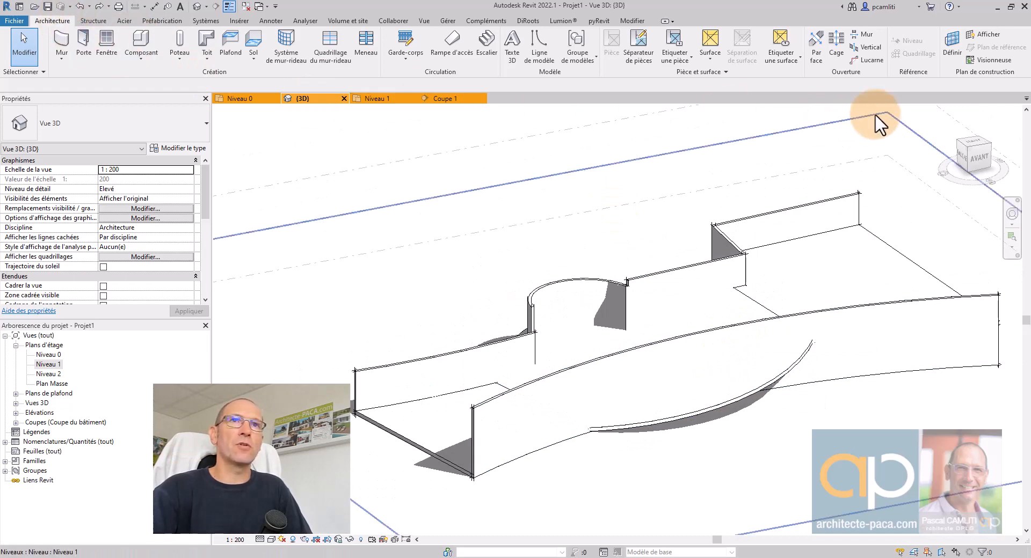
click(865, 47)
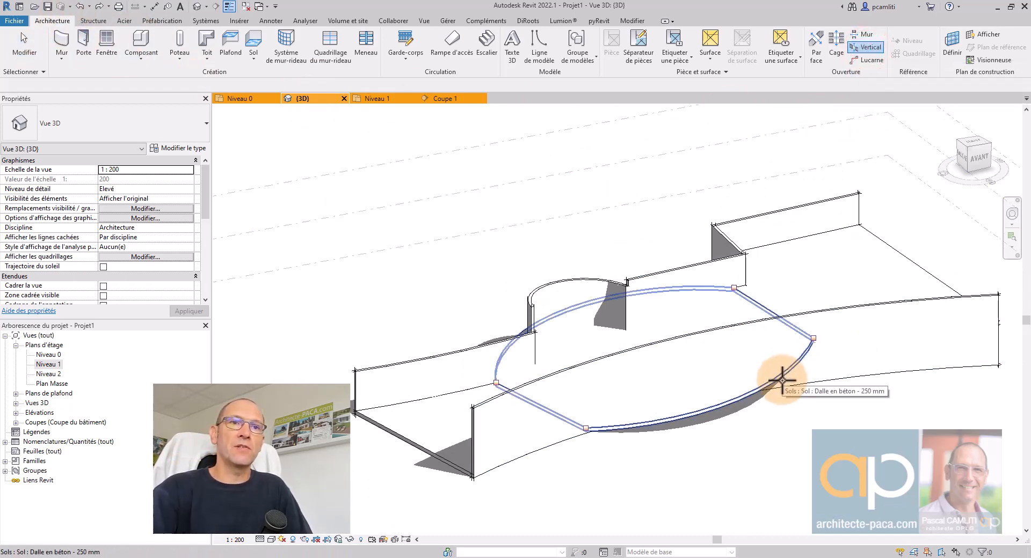
click(783, 379)
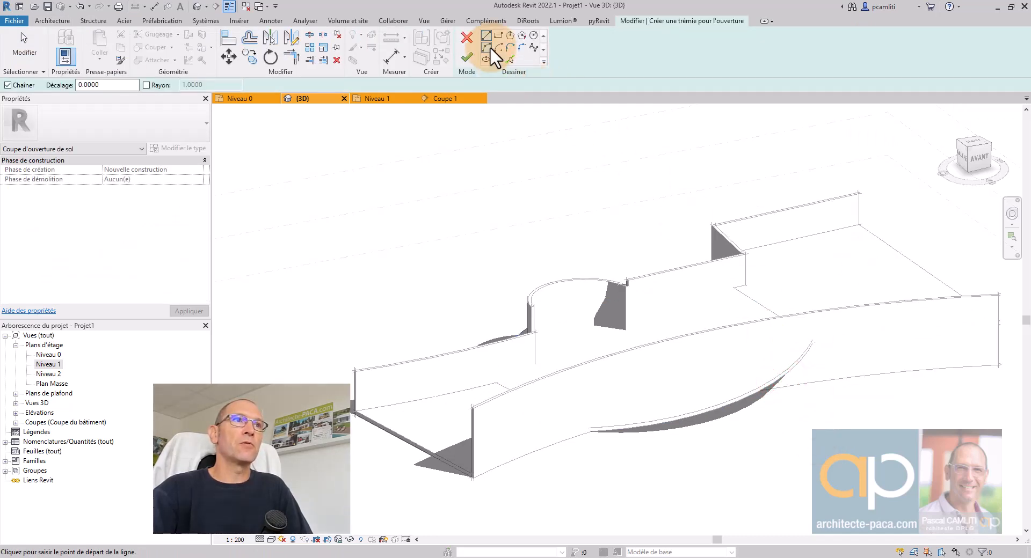
click(509, 57)
shift+middle_drag(591, 204, 833, 241)
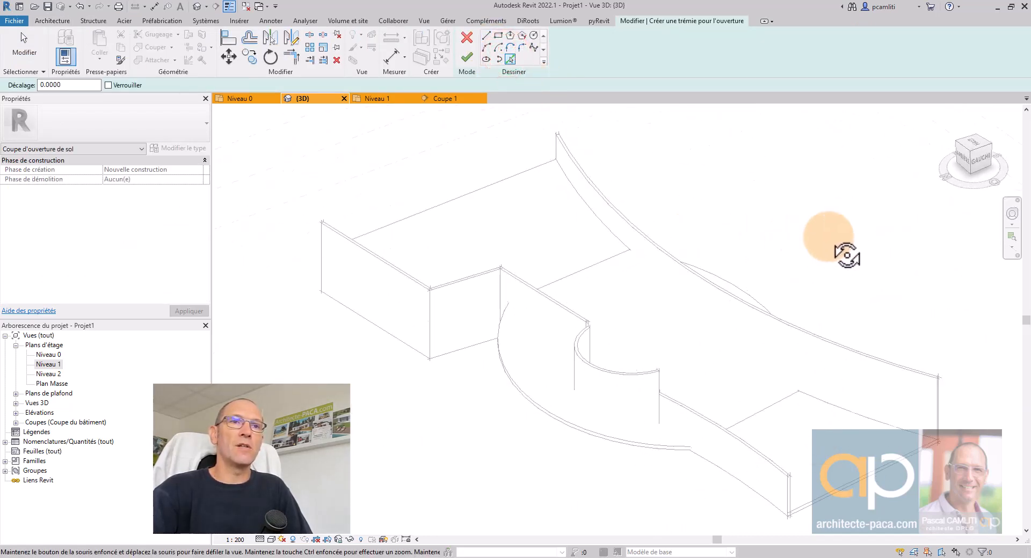
click(757, 292)
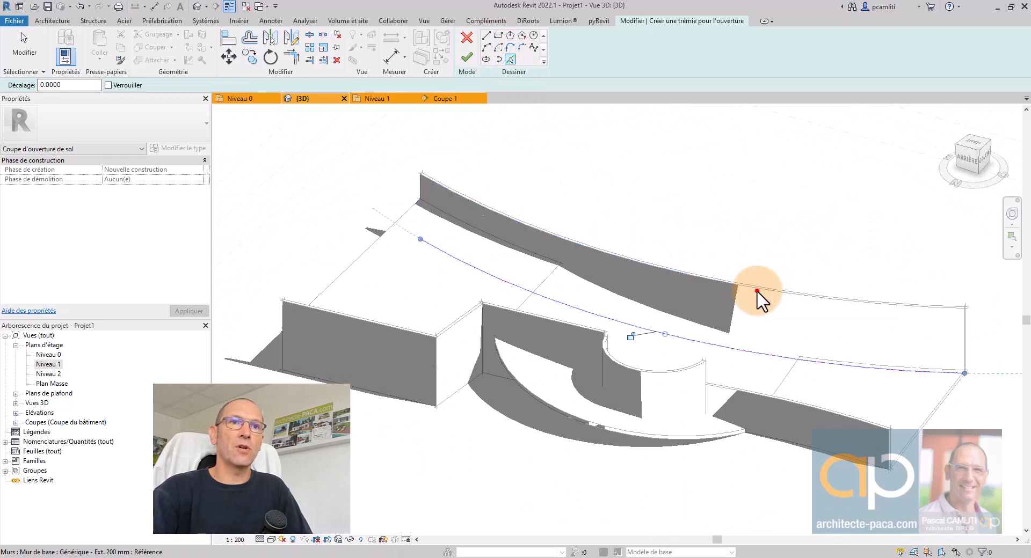
shift+middle_drag(788, 322, 622, 265)
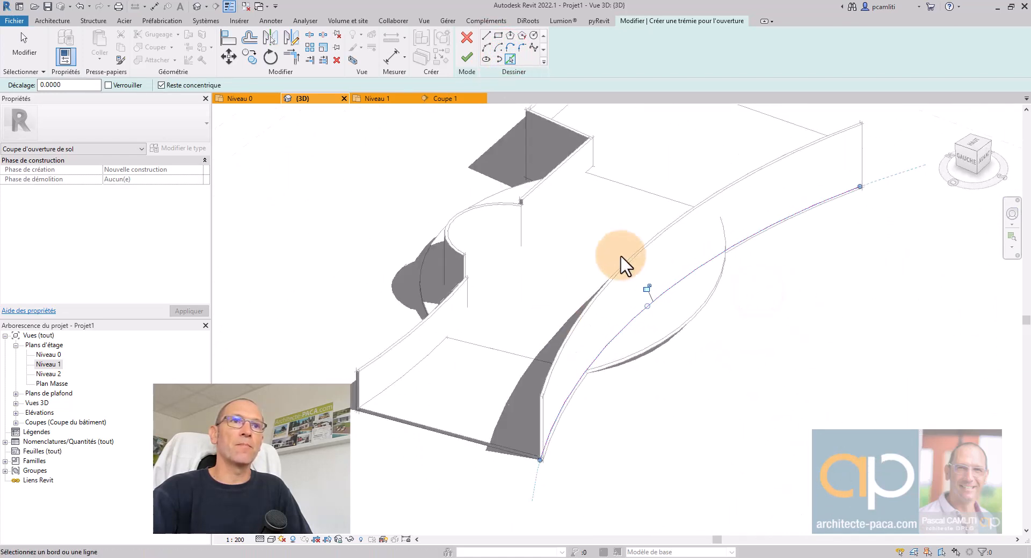
Step: Close the opening sketch with three straight lines around the slab's overhang outside the long curved wall, and finish the opening
click(485, 35)
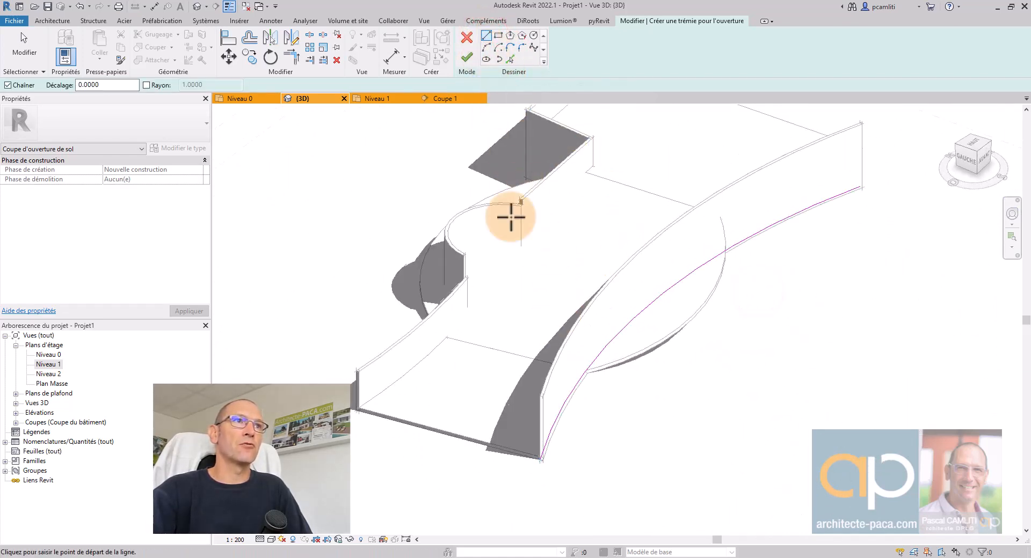
click(541, 460)
click(748, 449)
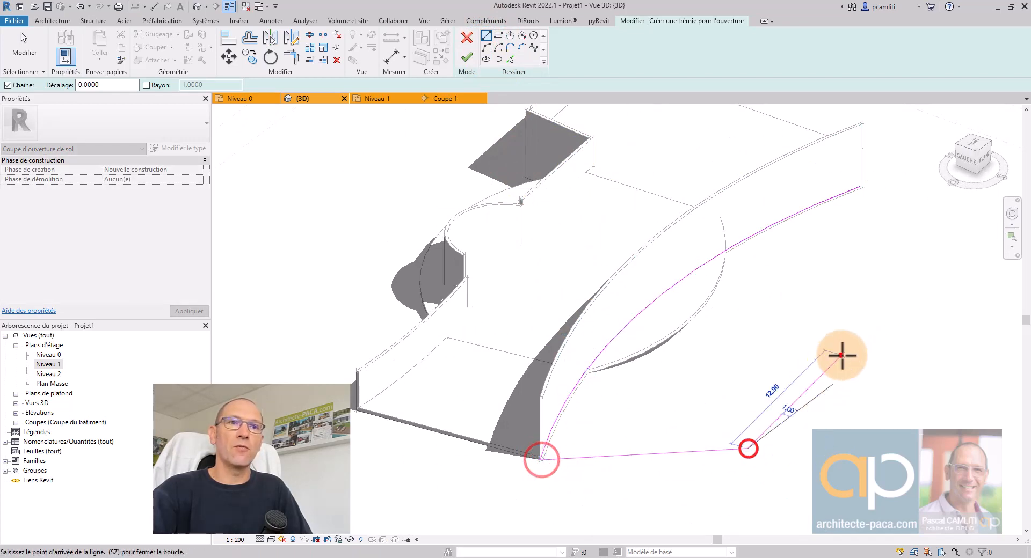
click(842, 354)
click(859, 186)
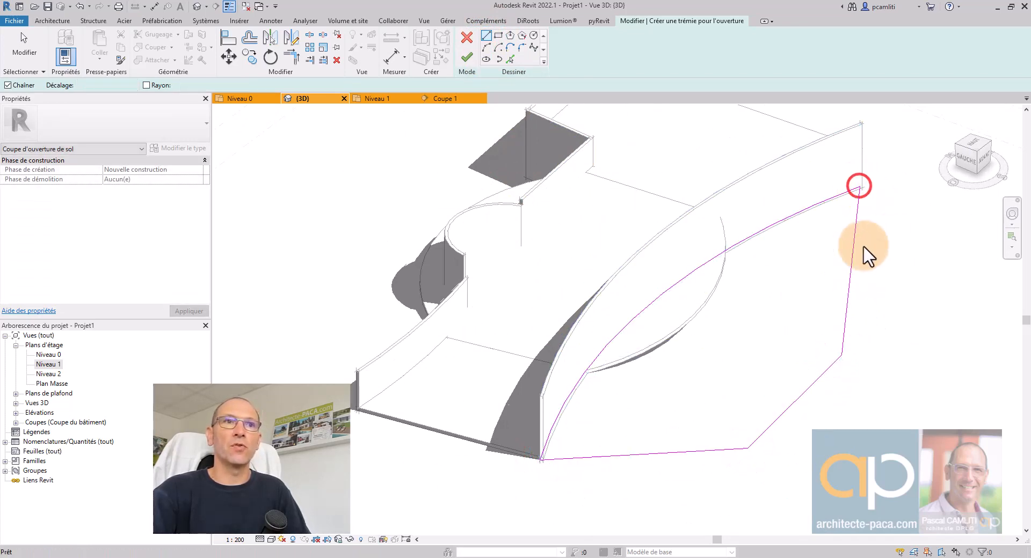
click(467, 57)
Step: Finish the long curved wall's opening and start another vertical opening in the sloped slab, with line picking active
shift+middle_drag(709, 341, 706, 253)
click(452, 56)
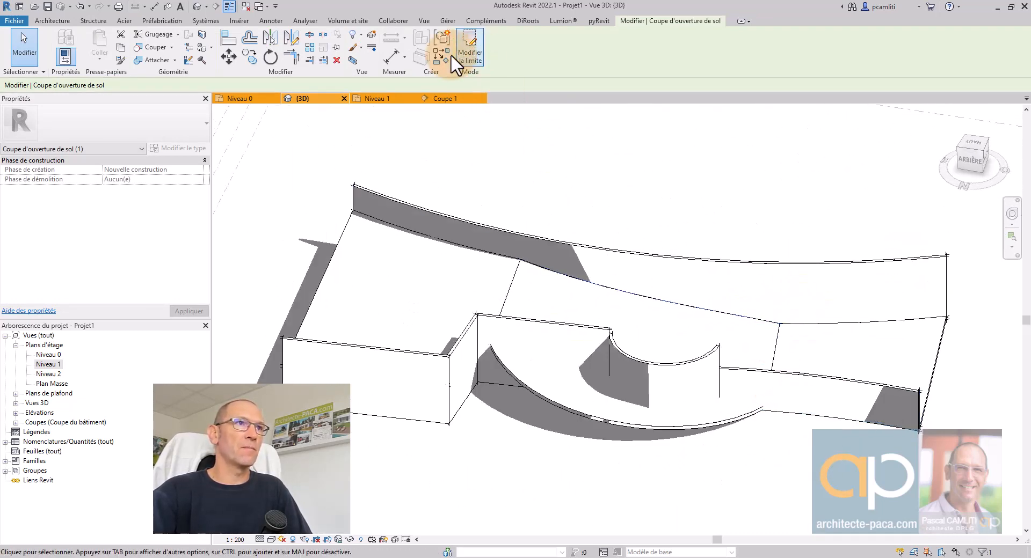
click(52, 21)
click(871, 46)
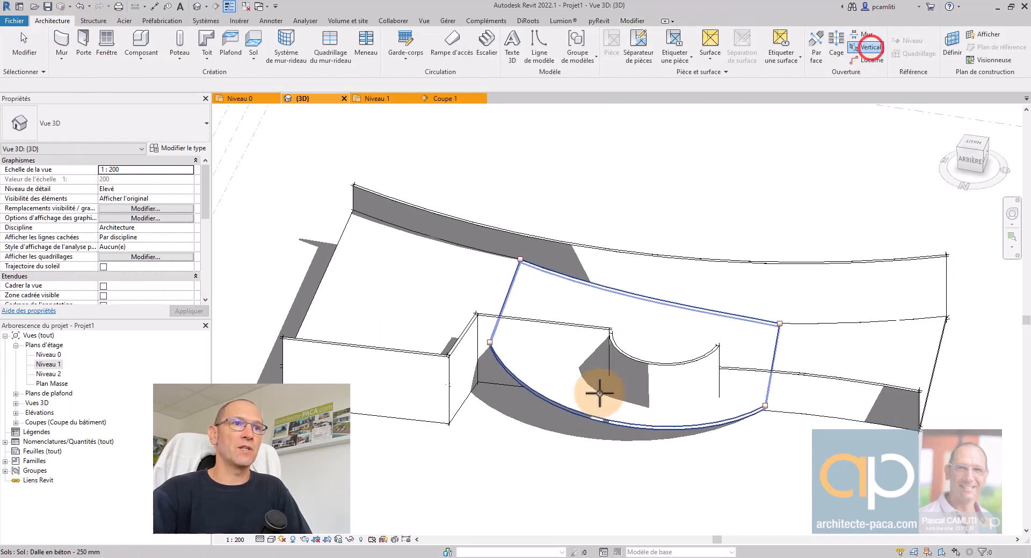
click(580, 404)
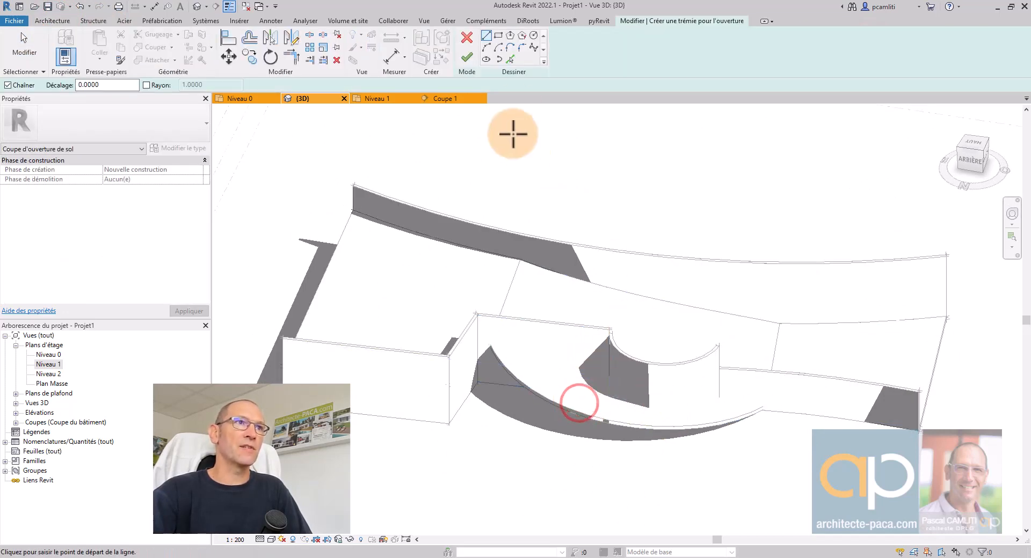
click(510, 58)
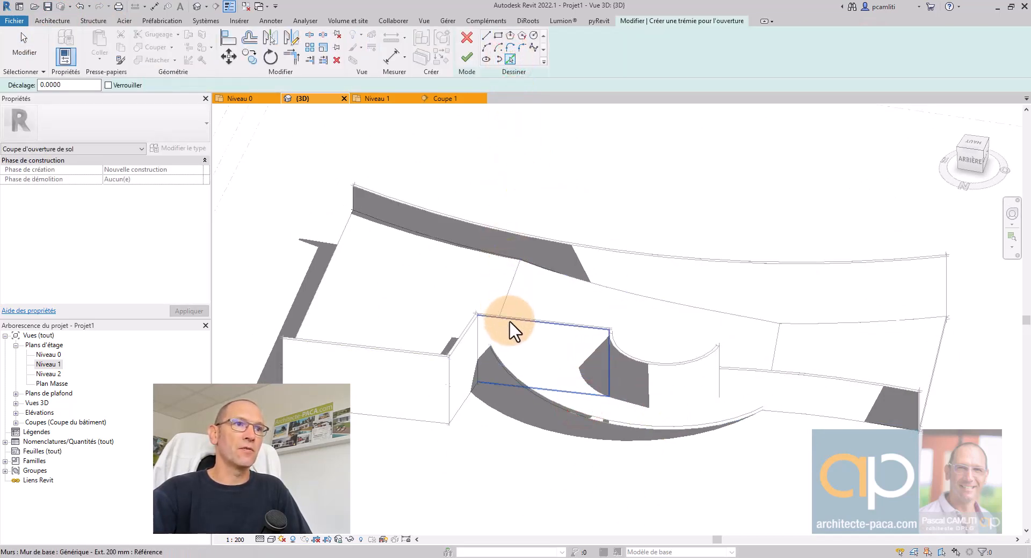
Step: Pick the ramp-side lines of the lower curved wall, the semicircular wall and the adjoining straight wall as the opening's sketch lines
click(622, 365)
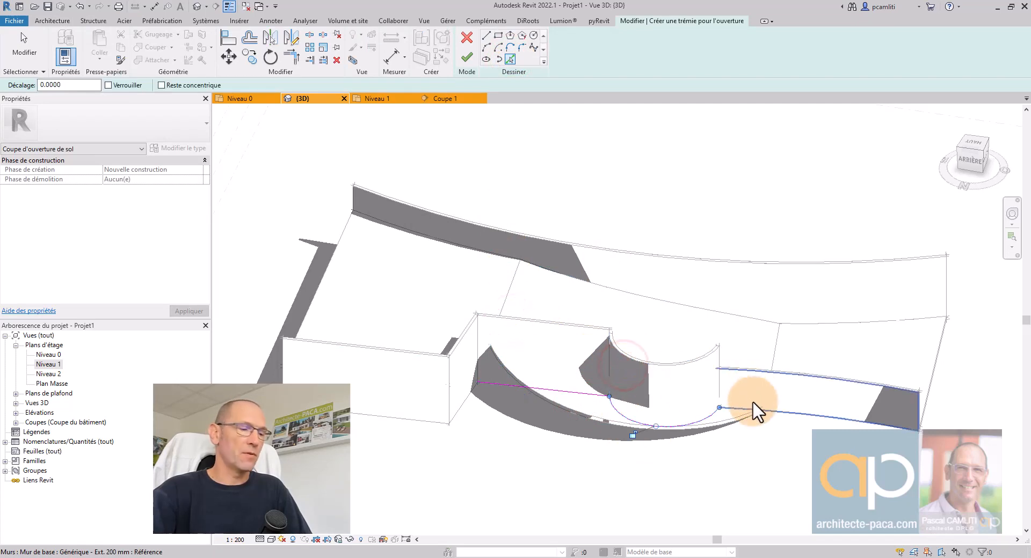
key(ctrl+z)
shift+middle_drag(775, 398, 430, 333)
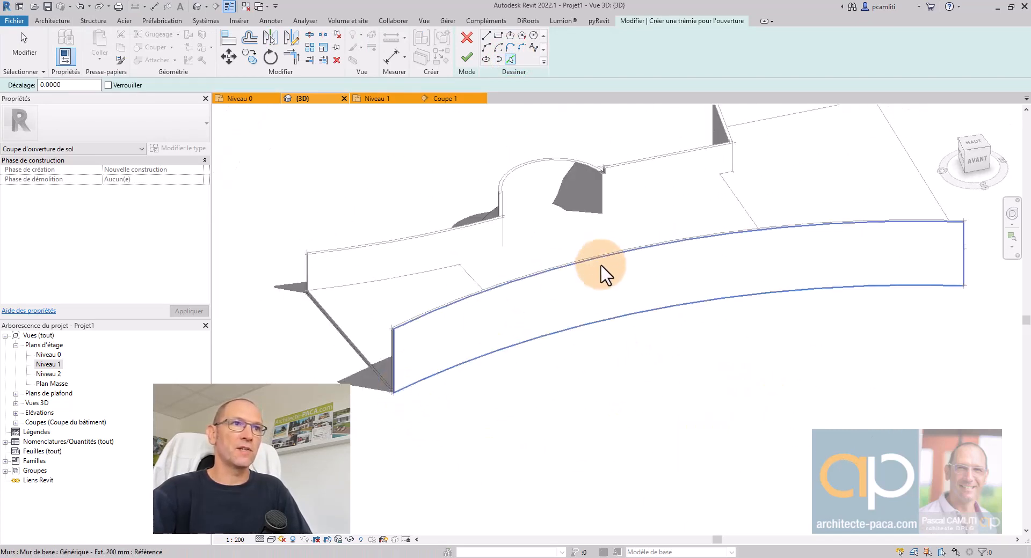
middle_drag(602, 266, 645, 355)
click(528, 336)
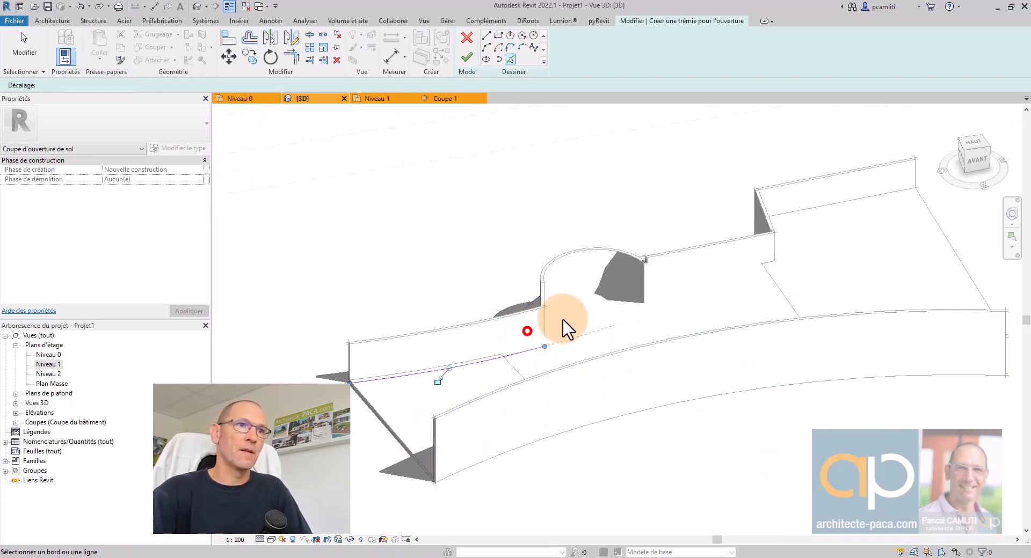
click(556, 263)
click(665, 268)
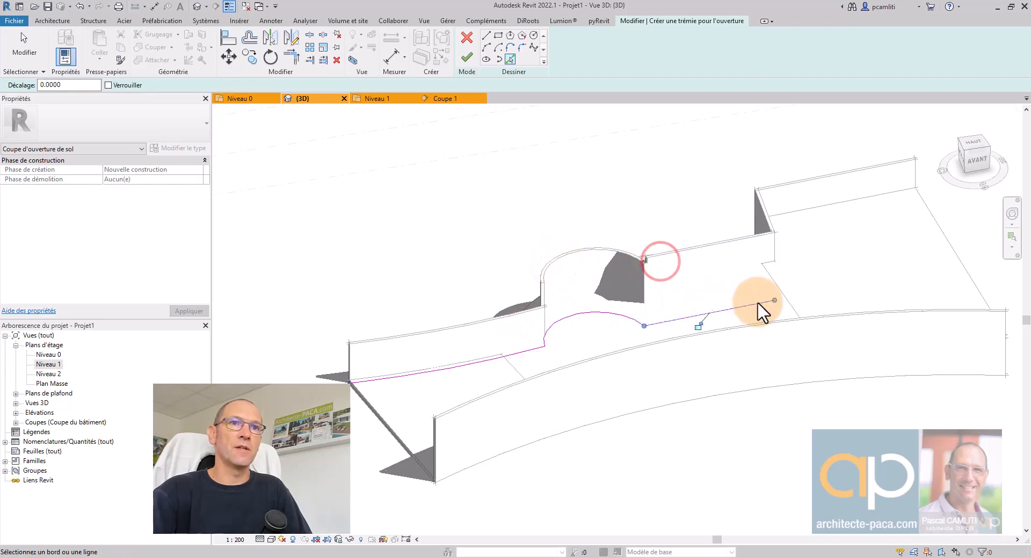
Step: Close the opening sketch with three straight lines around the slab's overhang outside the irregular walls, and finish the opening
mouse_move(736, 239)
shift+middle_down()
mouse_move(763, 305)
mouse_move(836, 315)
mouse_move(612, 198)
shift+middle_up()
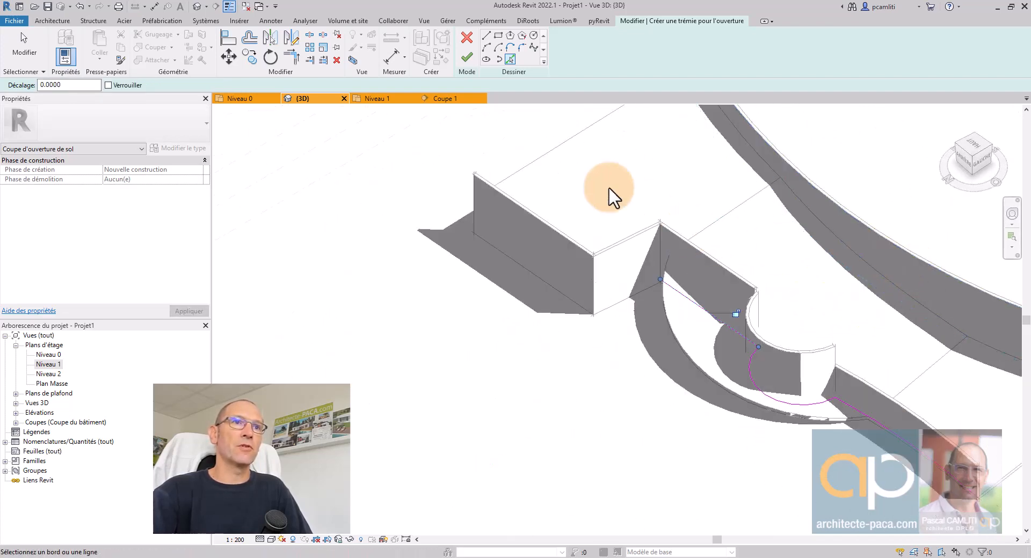
click(485, 37)
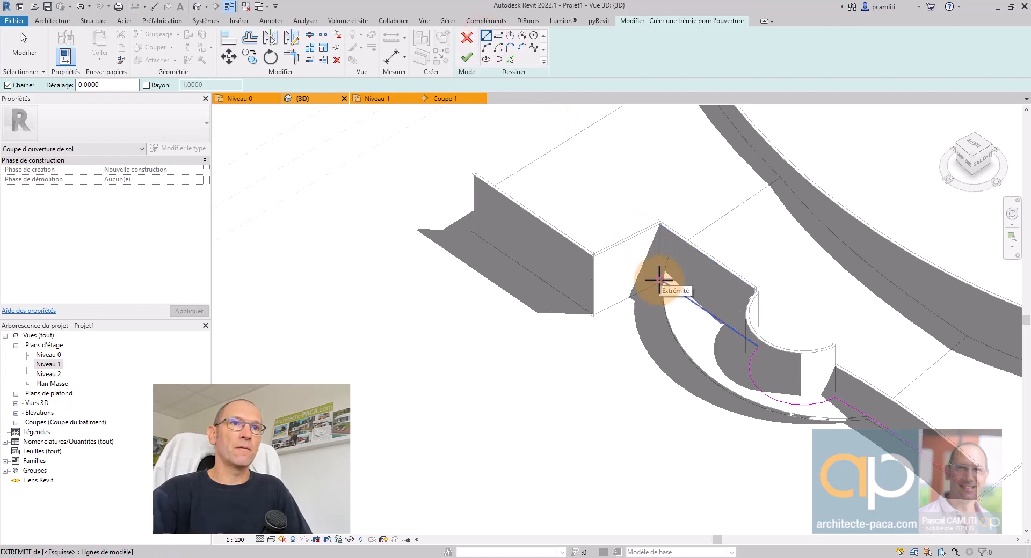
click(660, 280)
click(526, 347)
click(712, 471)
middle_drag(821, 486, 647, 394)
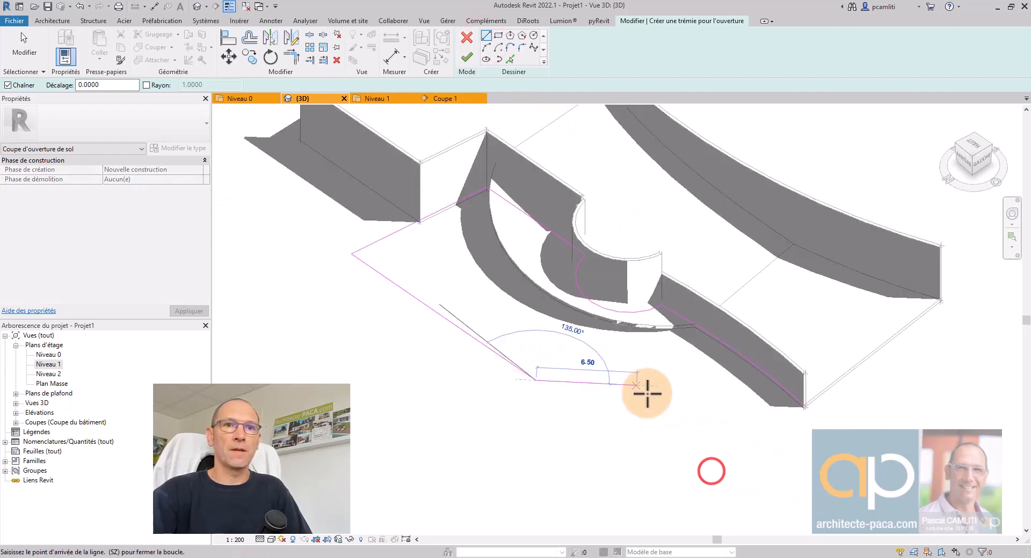
click(805, 406)
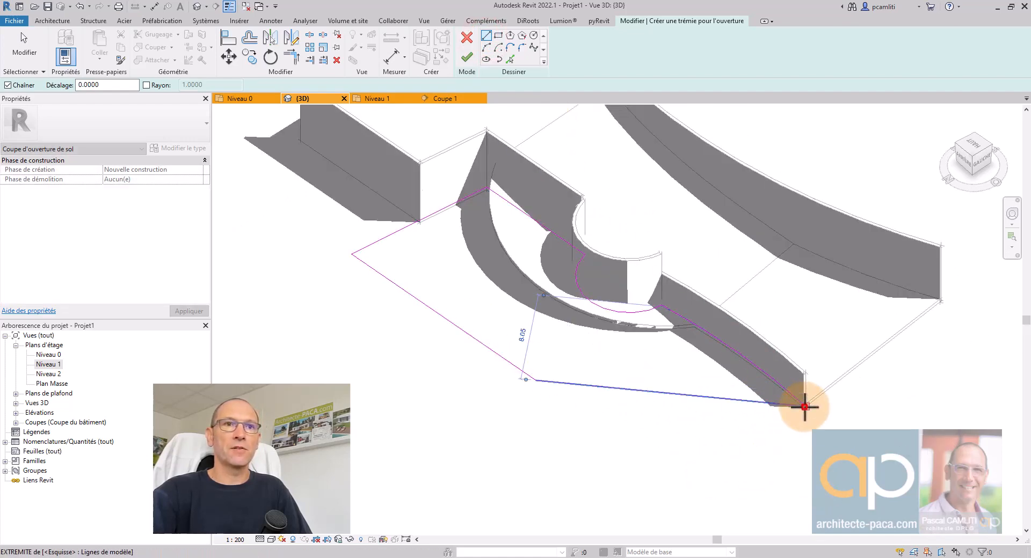
key(Escape)
click(467, 59)
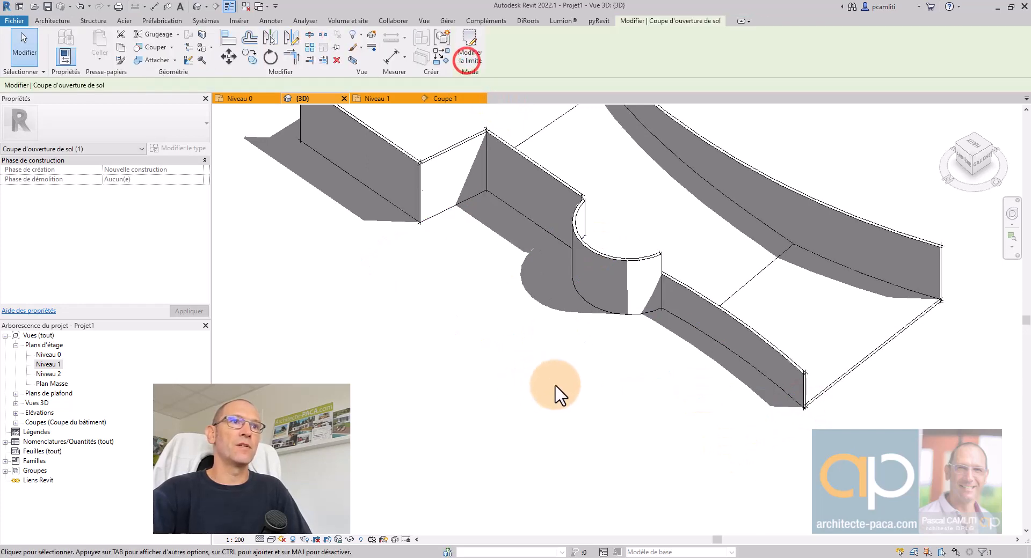
Step: Check the trimmed ramp in 3D, in the Coupe 1 section and in the Niveau 0 plan, ending in the 3D view
mouse_move(555, 384)
shift+middle_down()
mouse_move(662, 396)
mouse_move(472, 283)
mouse_move(764, 364)
mouse_move(610, 322)
mouse_move(718, 362)
mouse_move(647, 315)
shift+middle_up()
click(468, 99)
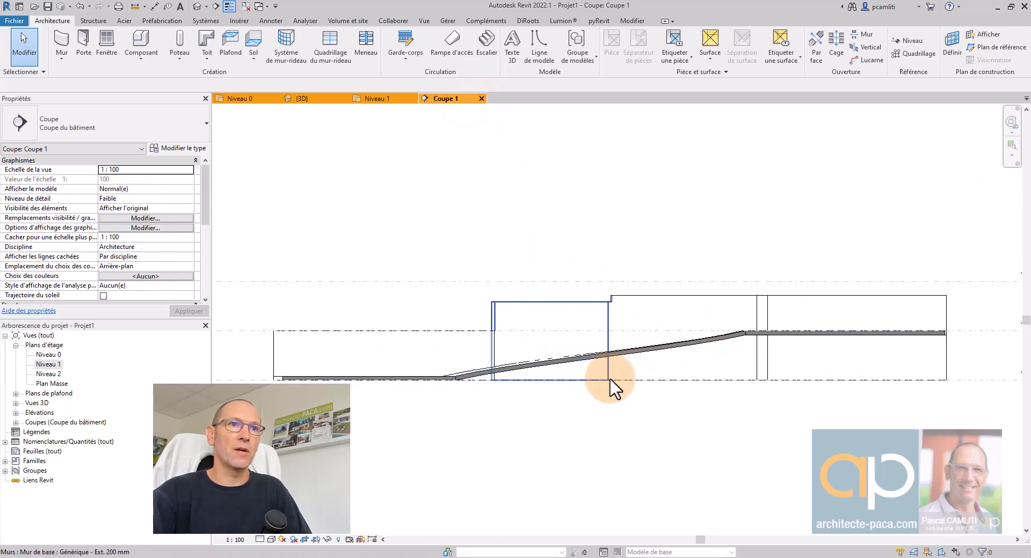
middle_drag(632, 403, 666, 427)
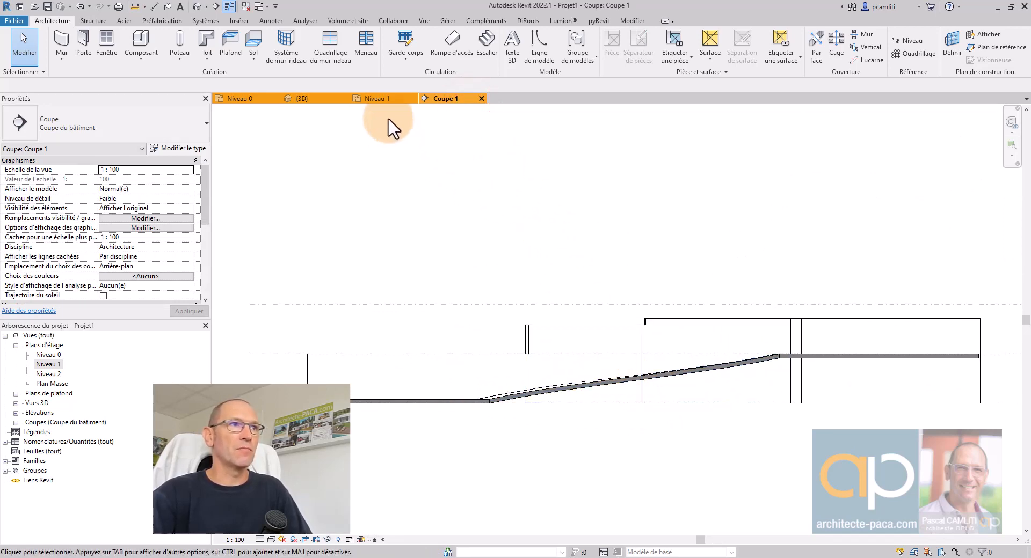
click(240, 99)
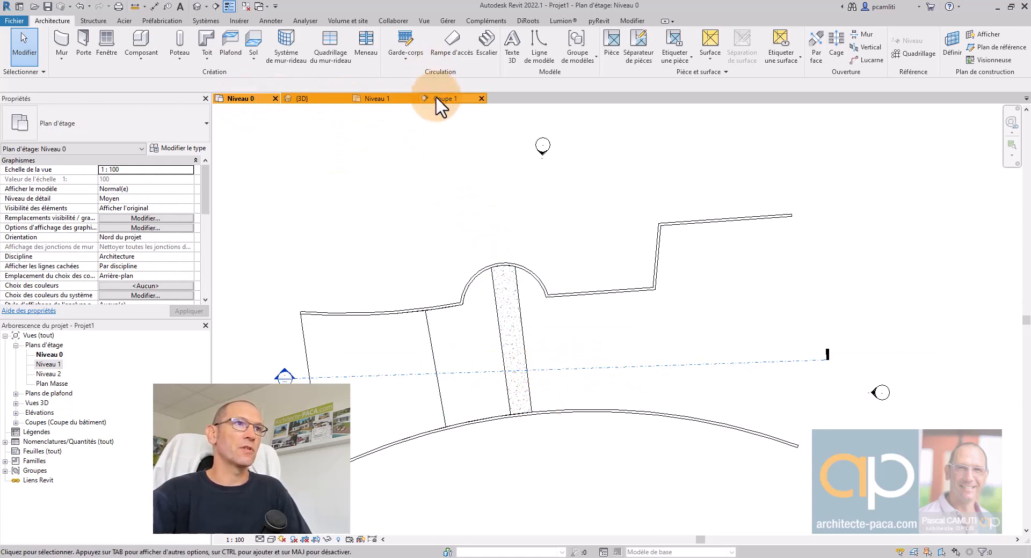
click(330, 98)
mouse_move(530, 276)
shift+middle_down()
mouse_move(640, 315)
mouse_move(713, 315)
mouse_move(659, 324)
mouse_move(817, 265)
mouse_move(778, 283)
mouse_move(626, 290)
mouse_move(530, 199)
shift+middle_up()
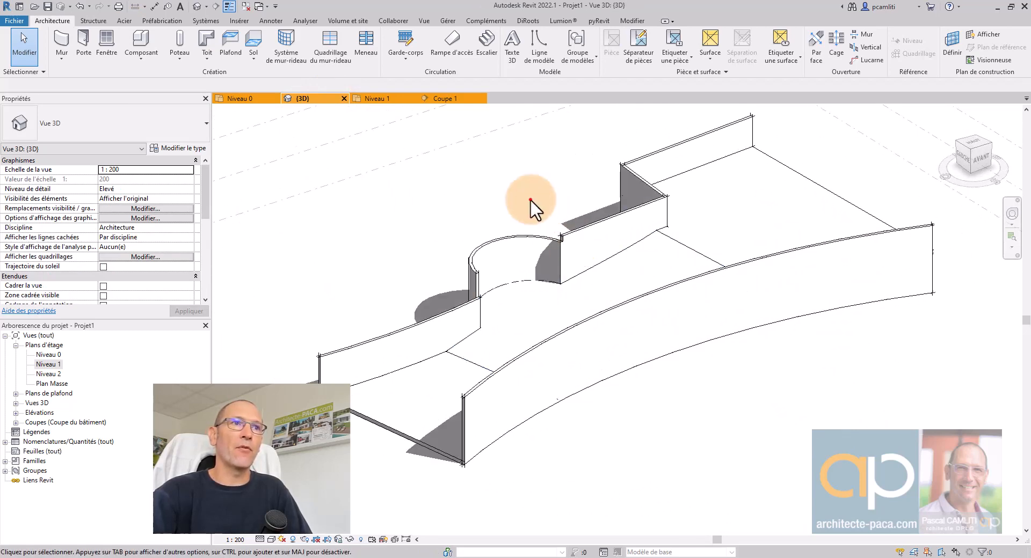
click(530, 200)
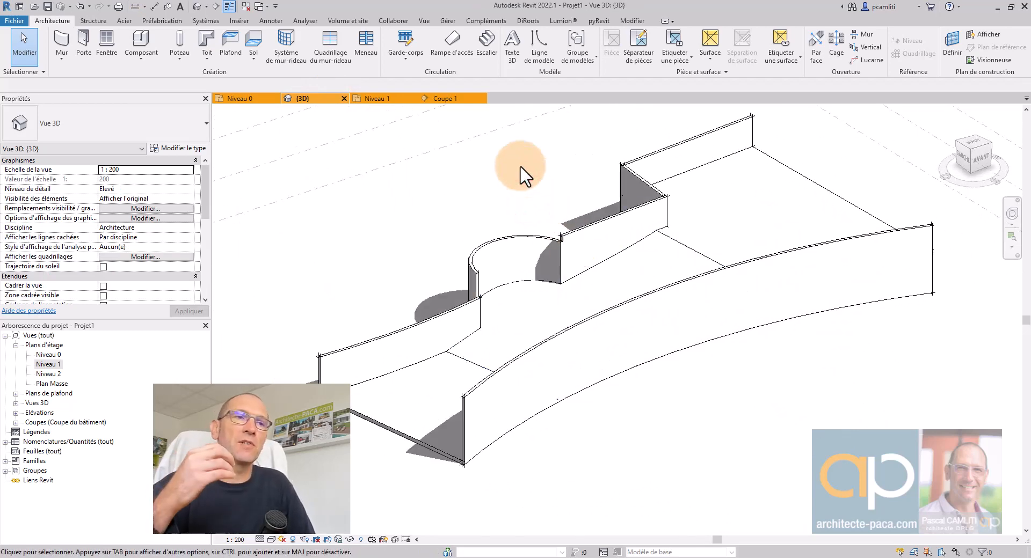